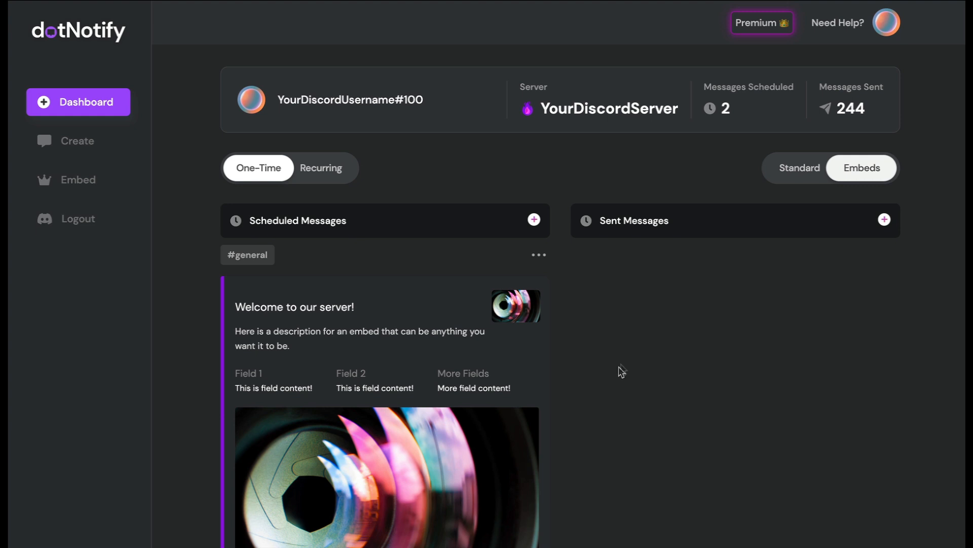
# - Review the scheduled one-time embed message on the dashboard, from its title to its footer
pyautogui.scroll(-2, 655, 327)
pyautogui.scroll(2, 657, 328)
pyautogui.scroll(-3, 509, 122)
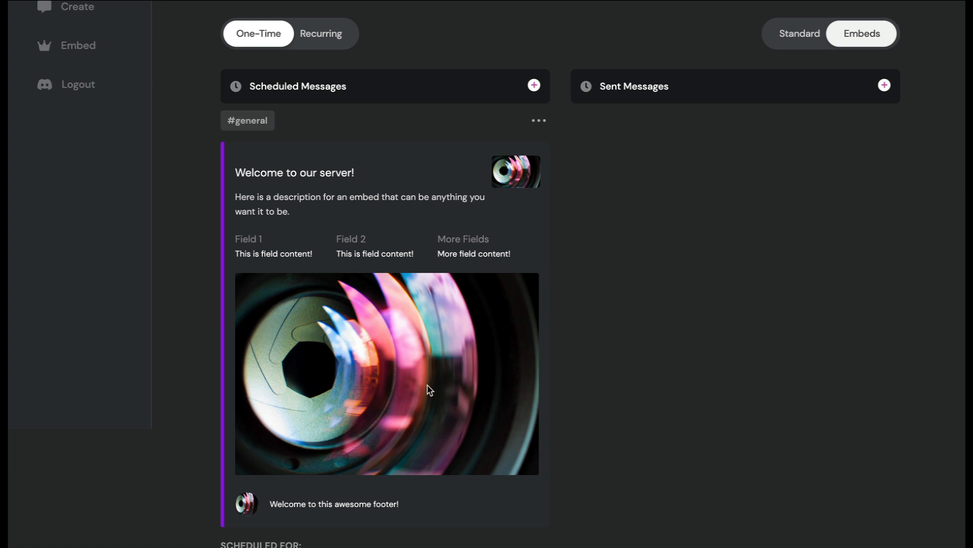
pyautogui.scroll(3, 430, 385)
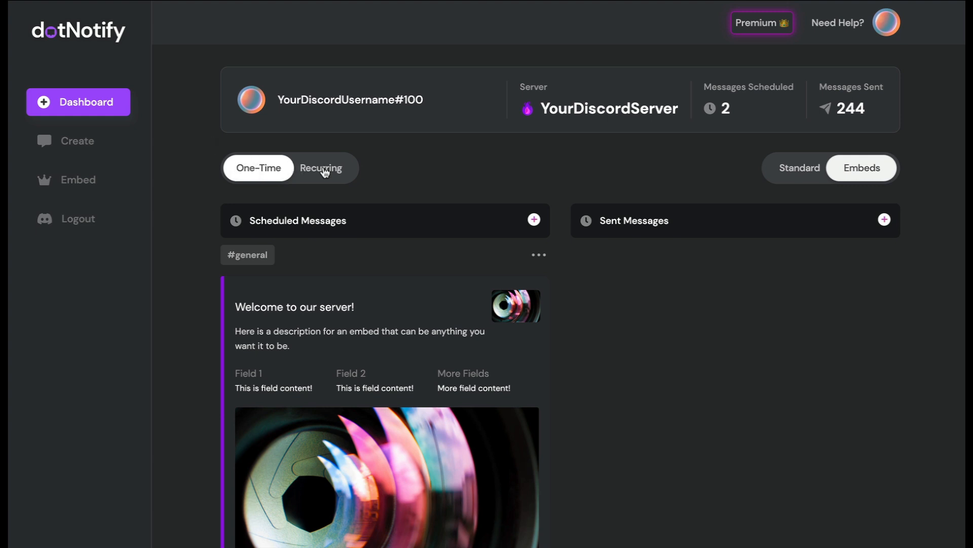
# - Compare the dashboard's recurring and one-time lists for standard and embed messages, ending on the one-time embeds
pyautogui.click(320, 171)
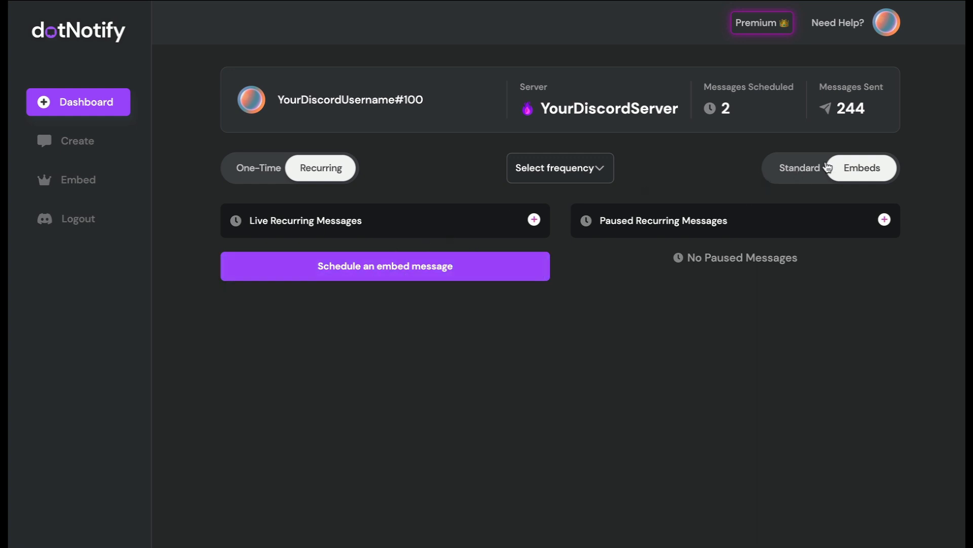
pyautogui.click(794, 176)
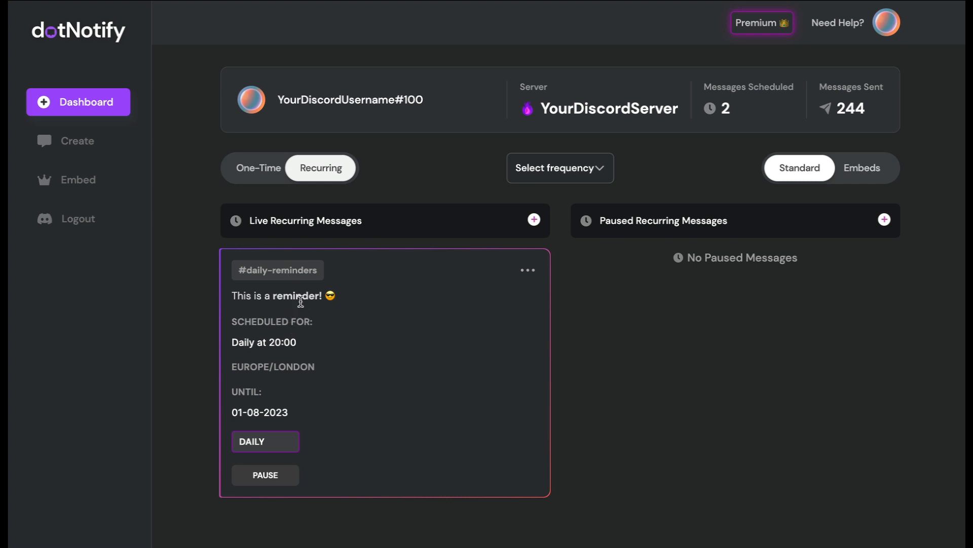
pyautogui.click(277, 178)
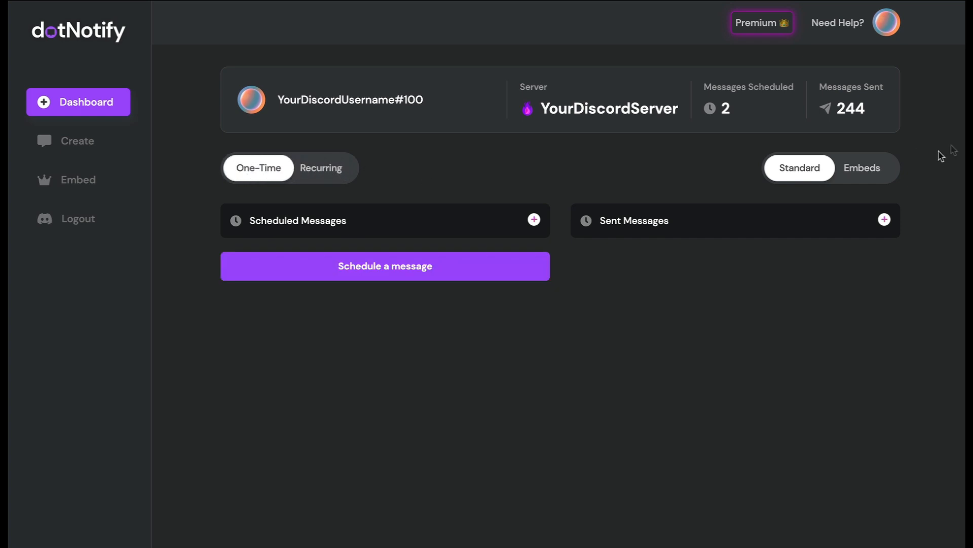
pyautogui.click(895, 173)
pyautogui.scroll(-2, 485, 333)
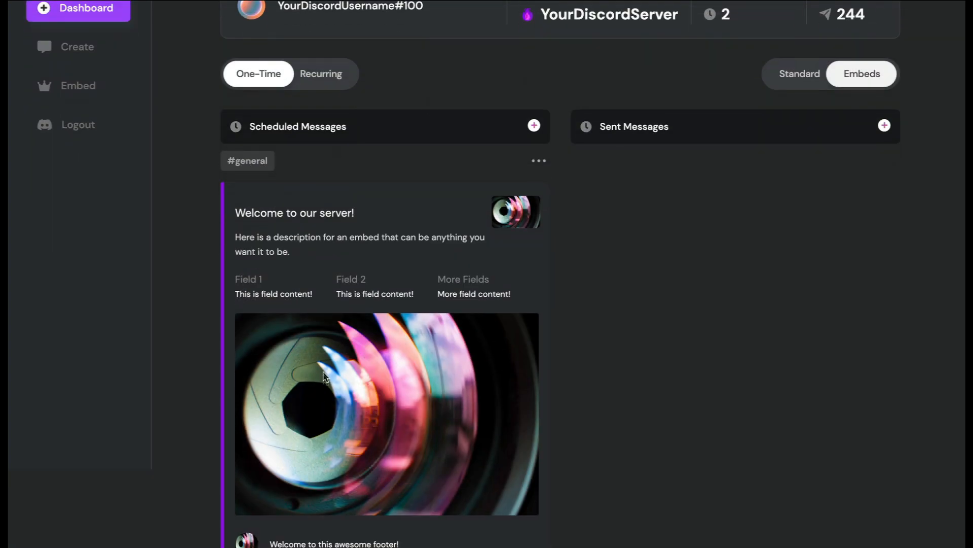
pyautogui.scroll(-3, 348, 357)
pyautogui.scroll(5, 348, 358)
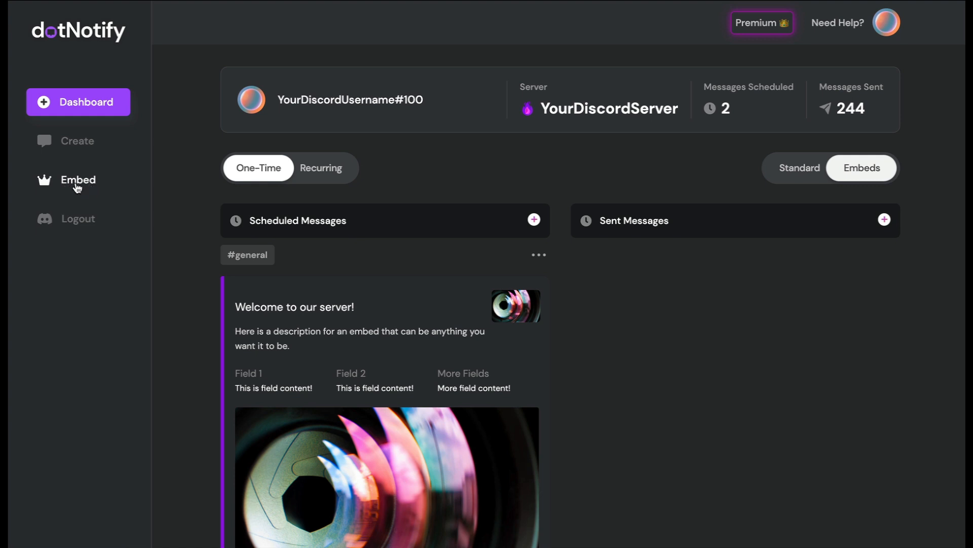
# - Open the embed creation form and look through its fields from the colour down to the scheduling options
pyautogui.click(77, 186)
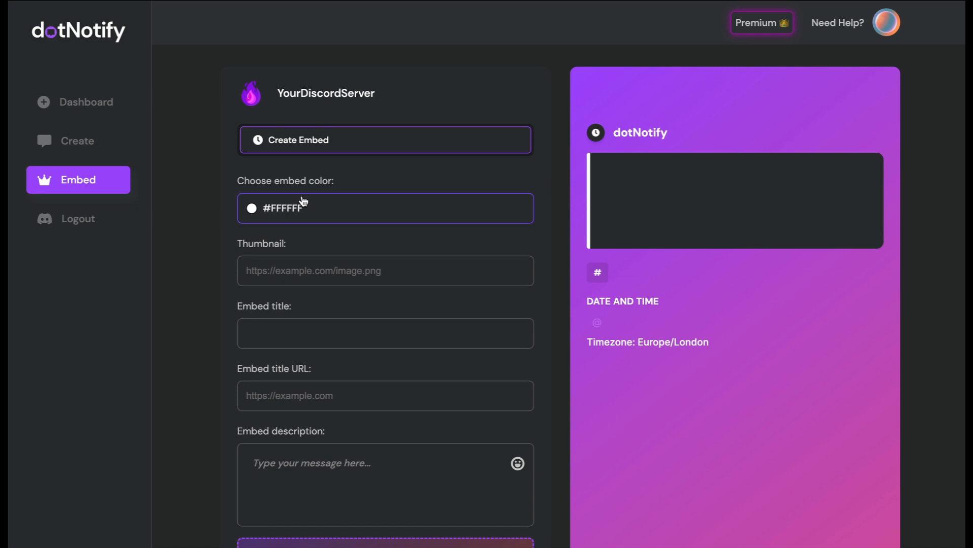
pyautogui.scroll(-6, 398, 265)
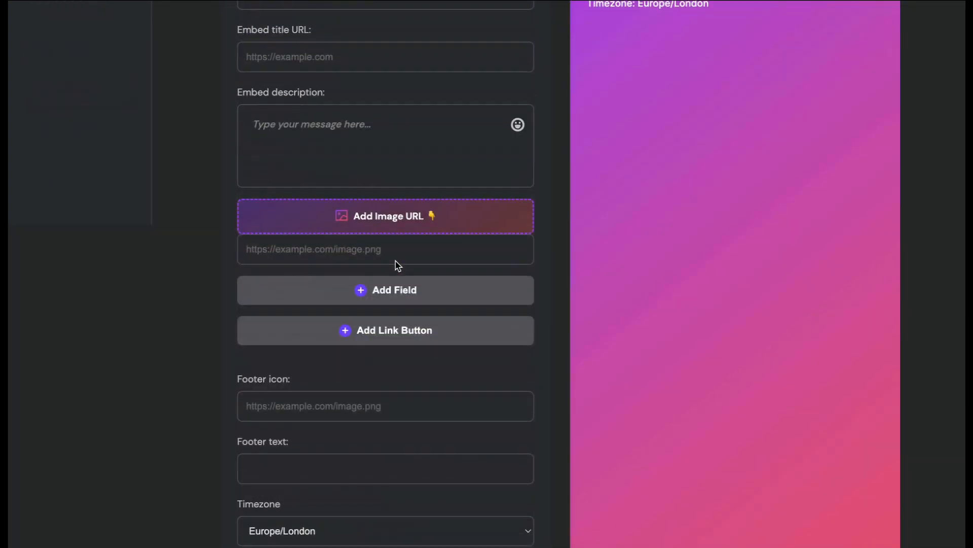
pyautogui.scroll(-3, 398, 265)
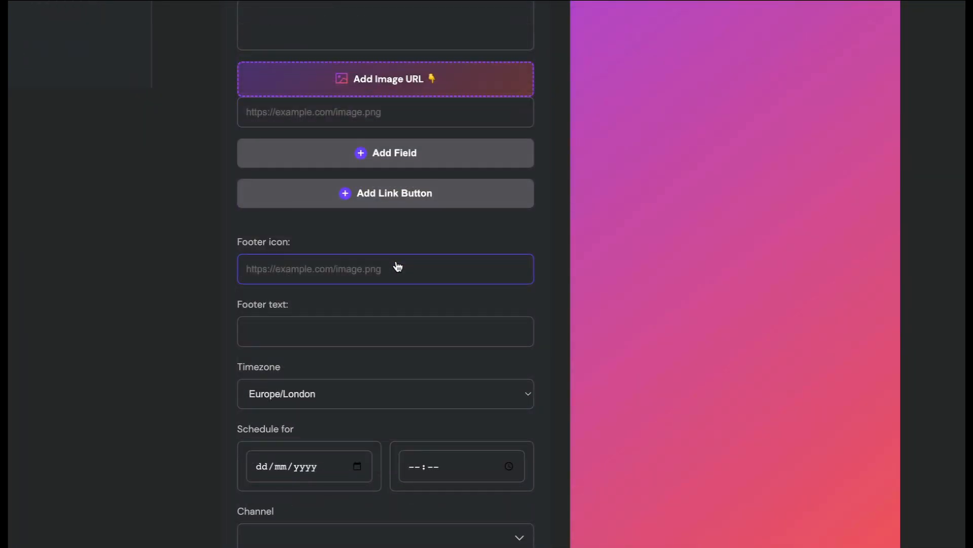
pyautogui.scroll(-2, 397, 265)
pyautogui.scroll(10, 396, 262)
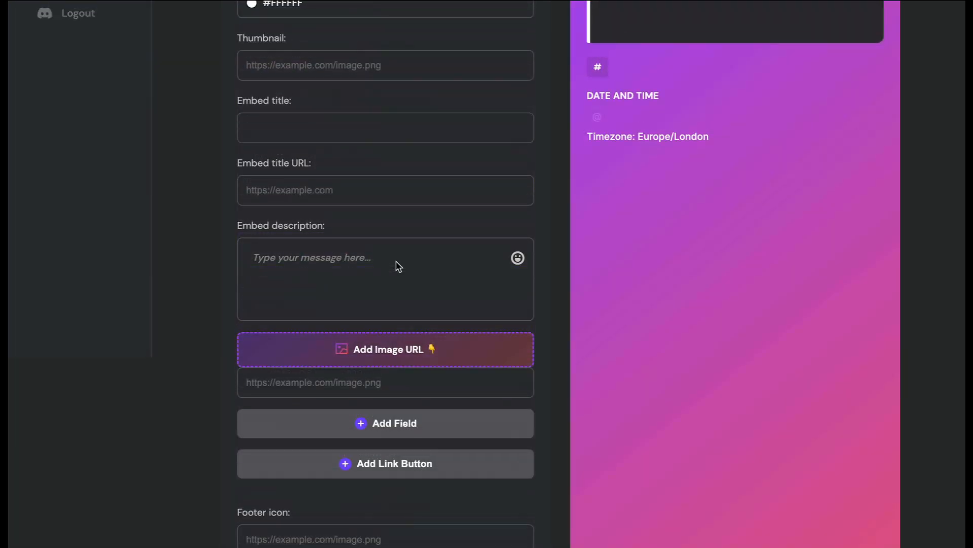
pyautogui.click(397, 263)
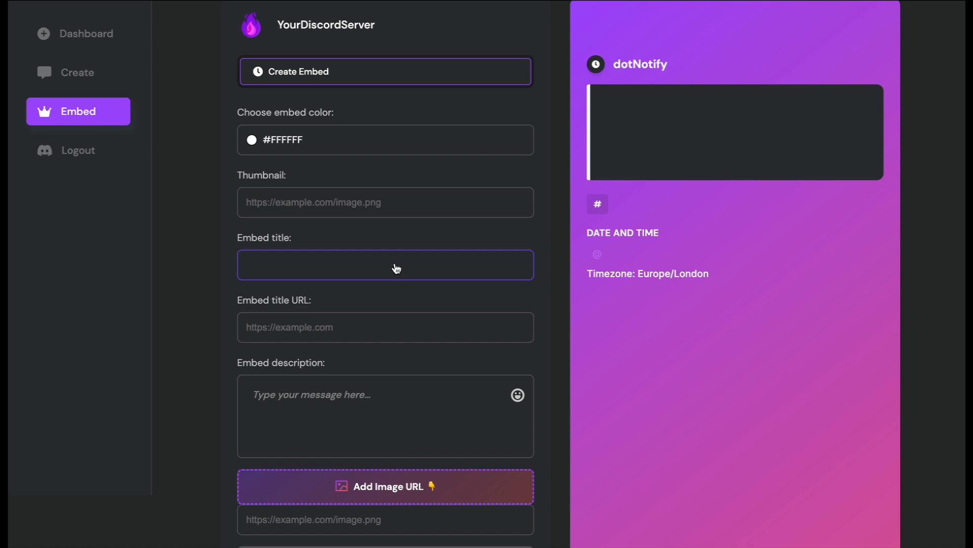
# - Set the embed colour to the blue-violet #490CE2
pyautogui.click(271, 149)
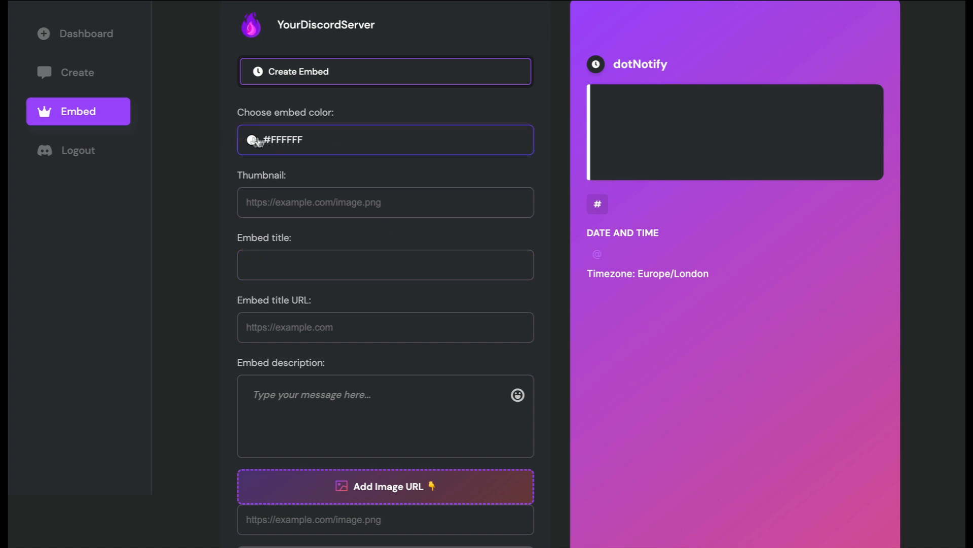
pyautogui.click(251, 140)
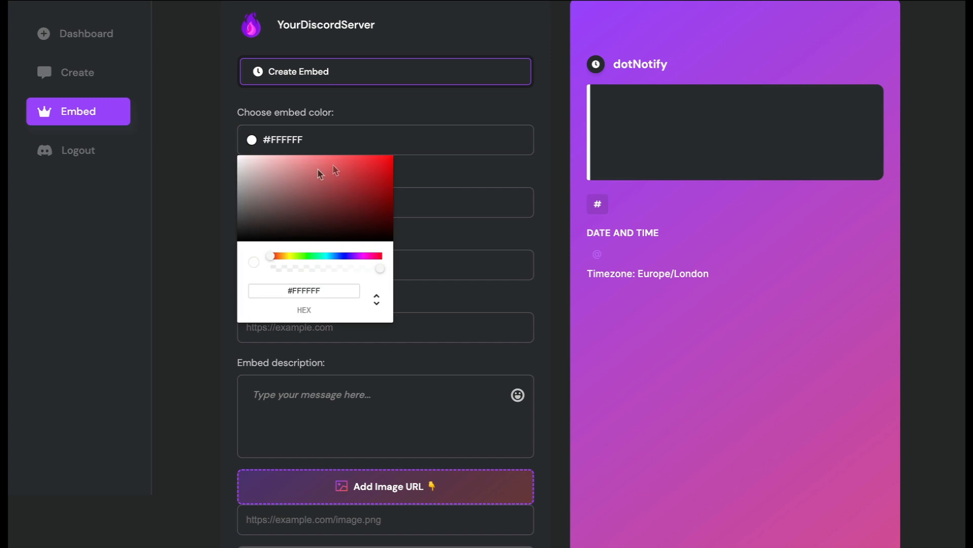
pyautogui.click(348, 182)
pyautogui.click(371, 176)
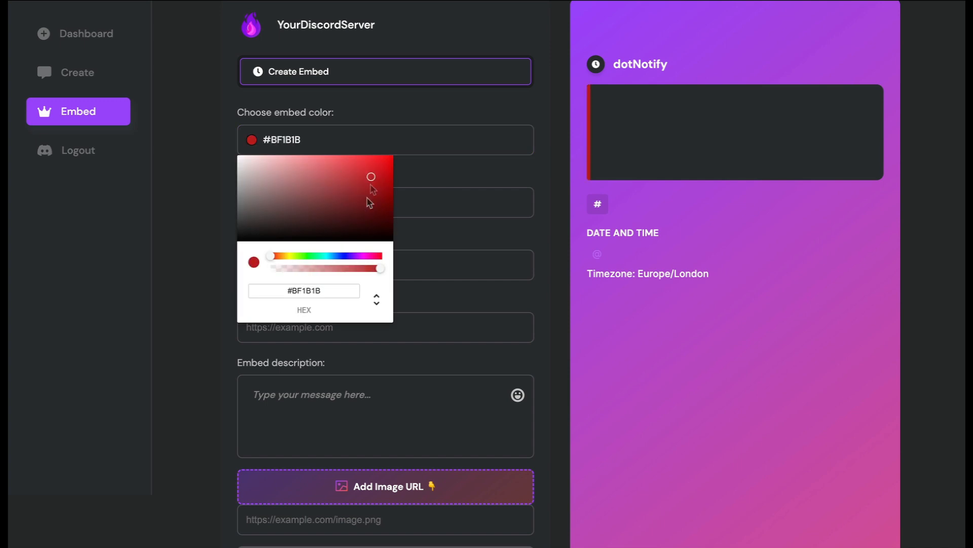
pyautogui.click(318, 256)
pyautogui.click(370, 257)
pyautogui.click(352, 256)
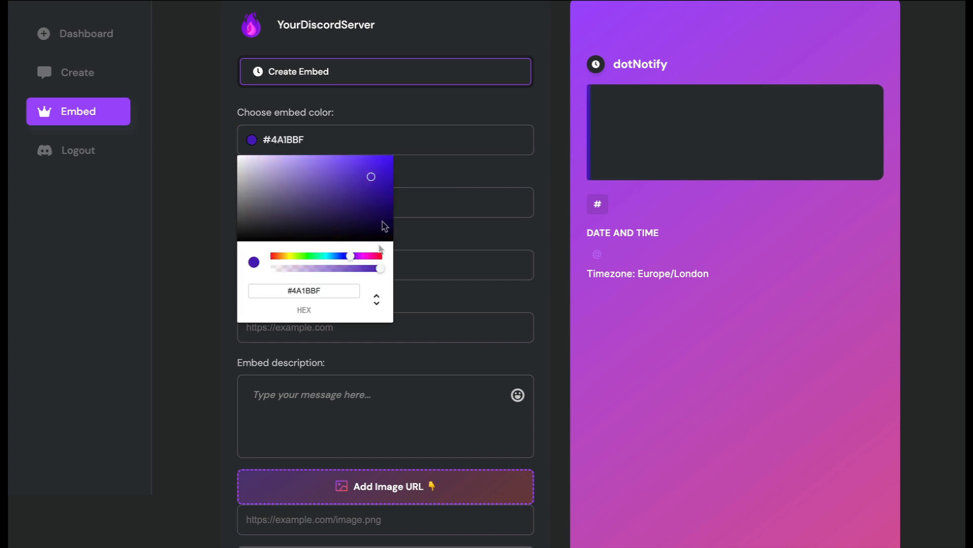
pyautogui.click(385, 165)
pyautogui.click(453, 168)
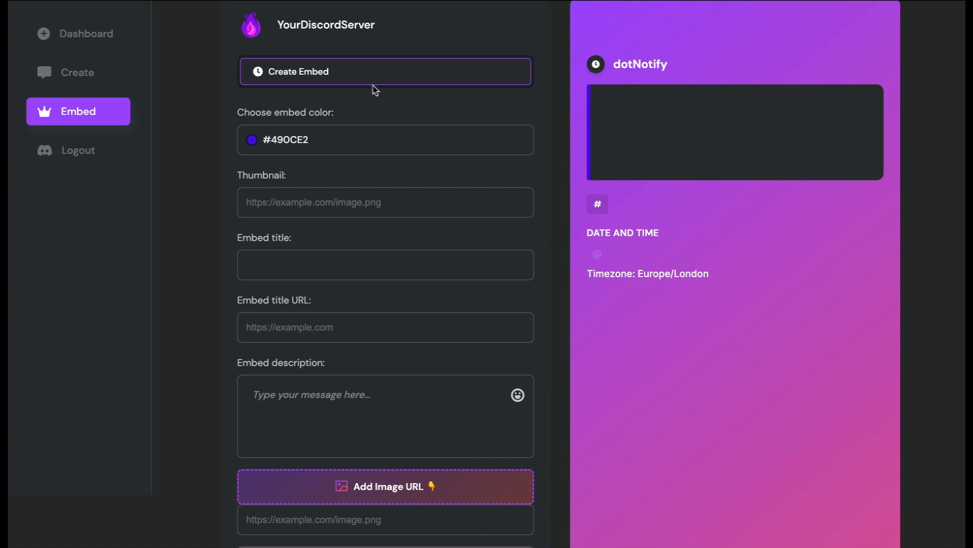
# - Paste the copied Unsplash image URL as the embed's thumbnail
pyautogui.click(422, 278)
pyautogui.scroll(-5, 424, 283)
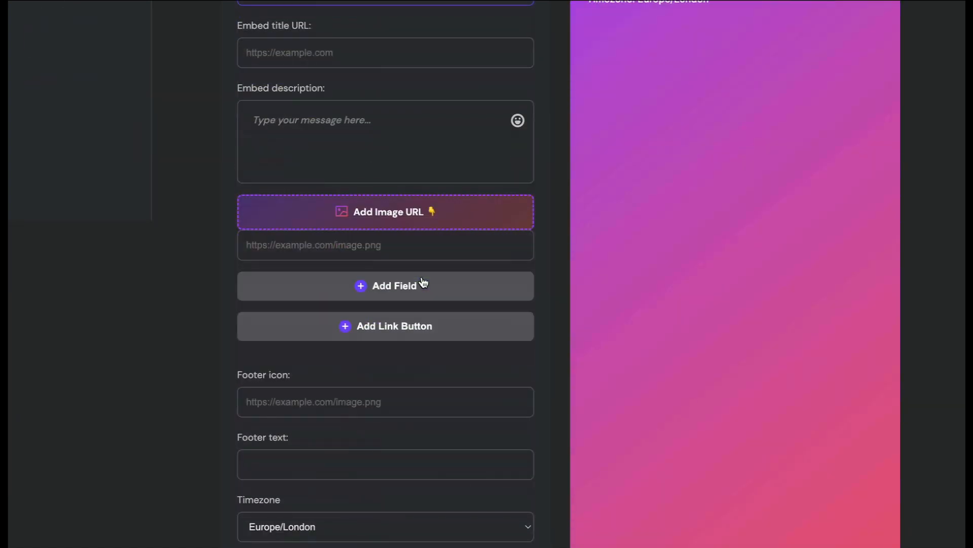
pyautogui.scroll(6, 421, 280)
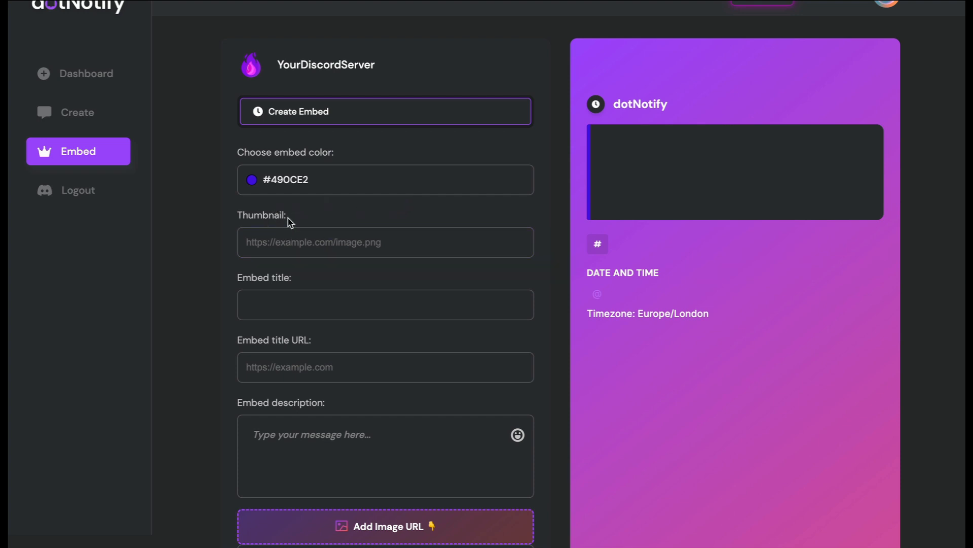
pyautogui.click(303, 245)
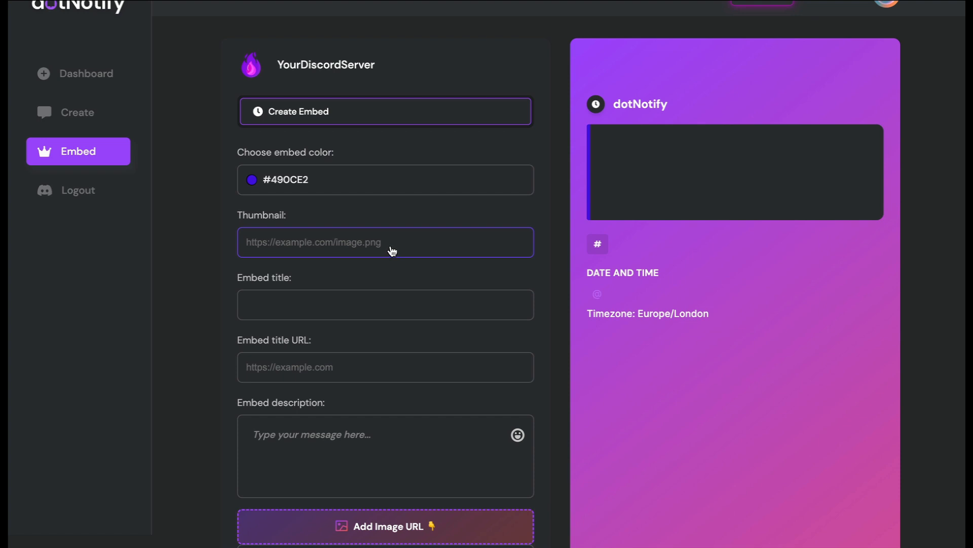
pyautogui.hotkey('ctrl', 'v')
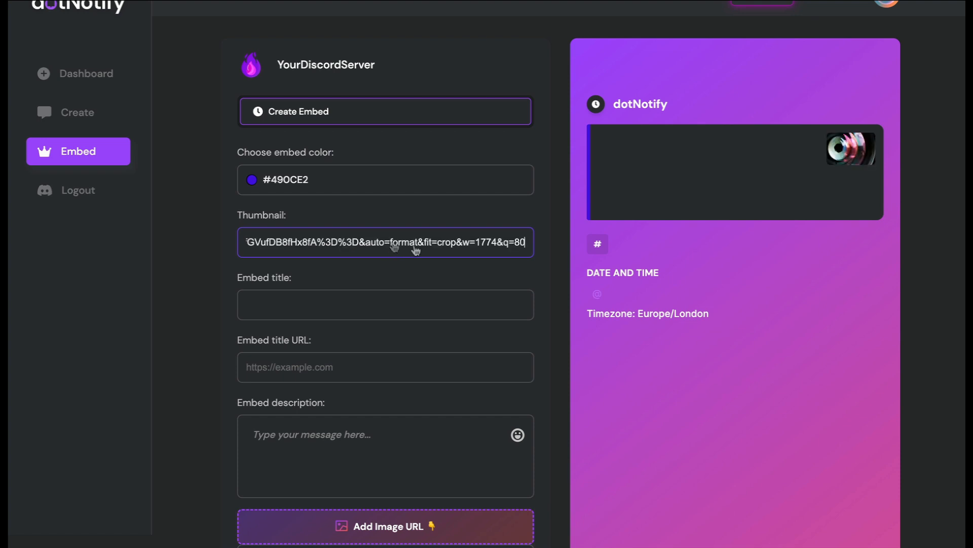
pyautogui.click(420, 272)
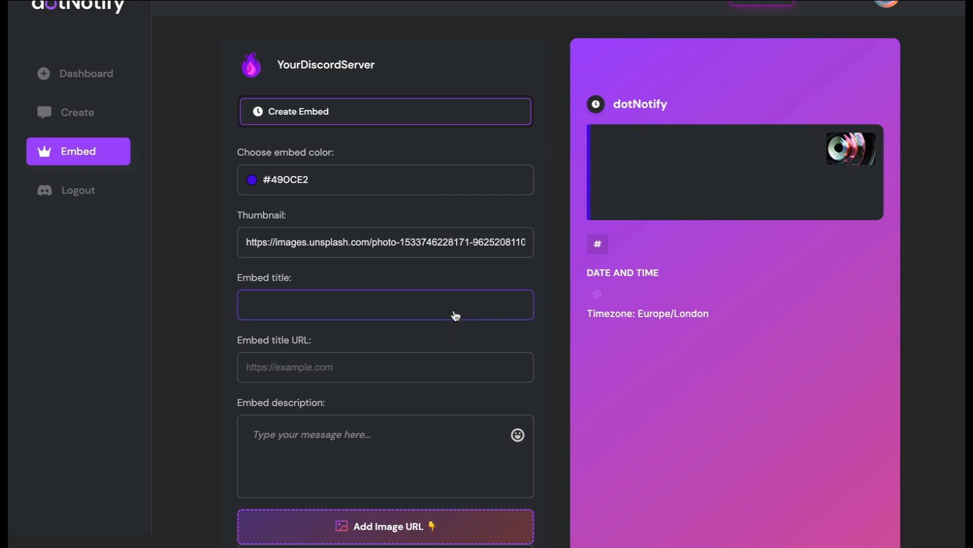
# - Clear the thumbnail URL and paste the same Unsplash image link back in
pyautogui.click(431, 245)
pyautogui.hotkey('ctrl', 'a')
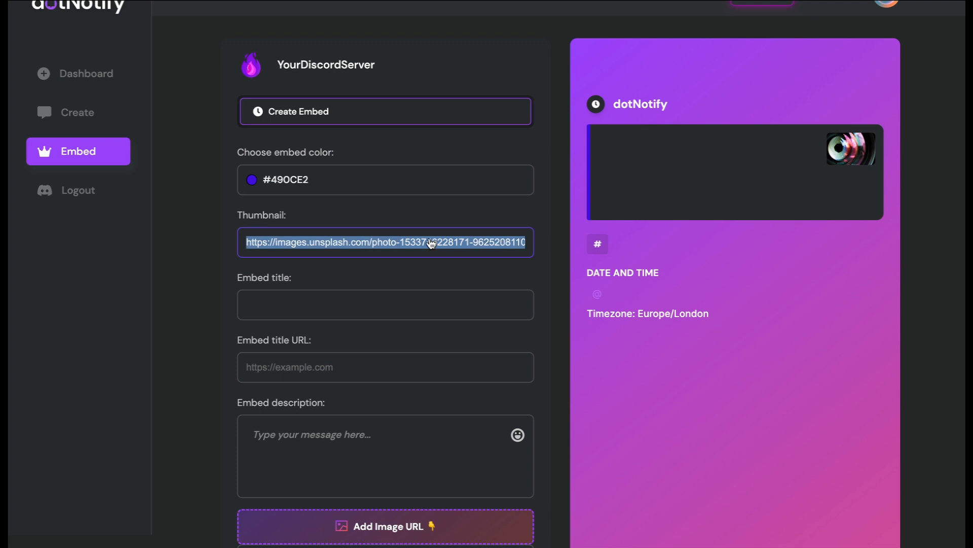
pyautogui.press('BackSpace')
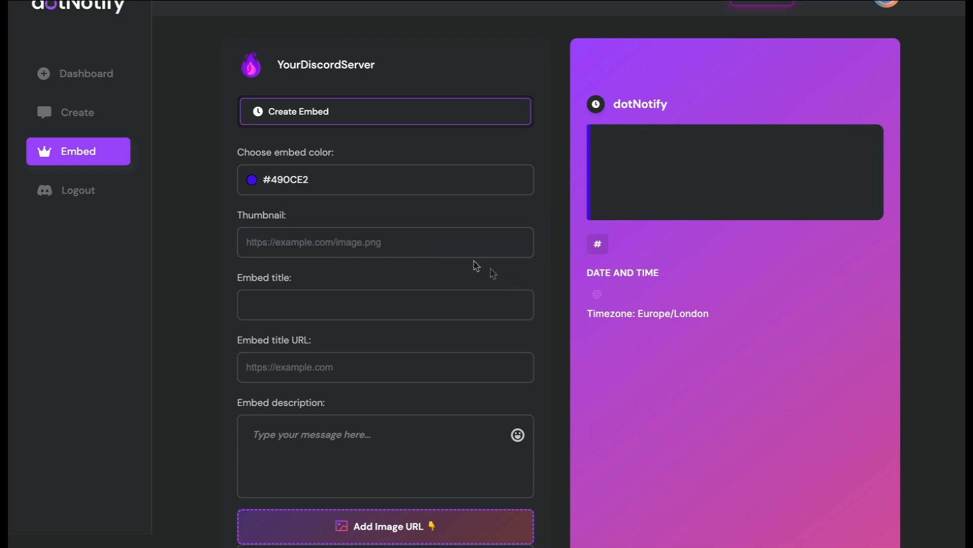
pyautogui.click(451, 252)
pyautogui.hotkey('ctrl', 'v')
# - Enter "This Is My Shiny New Embed!" as the embed title
pyautogui.click(359, 303)
pyautogui.click(359, 303)
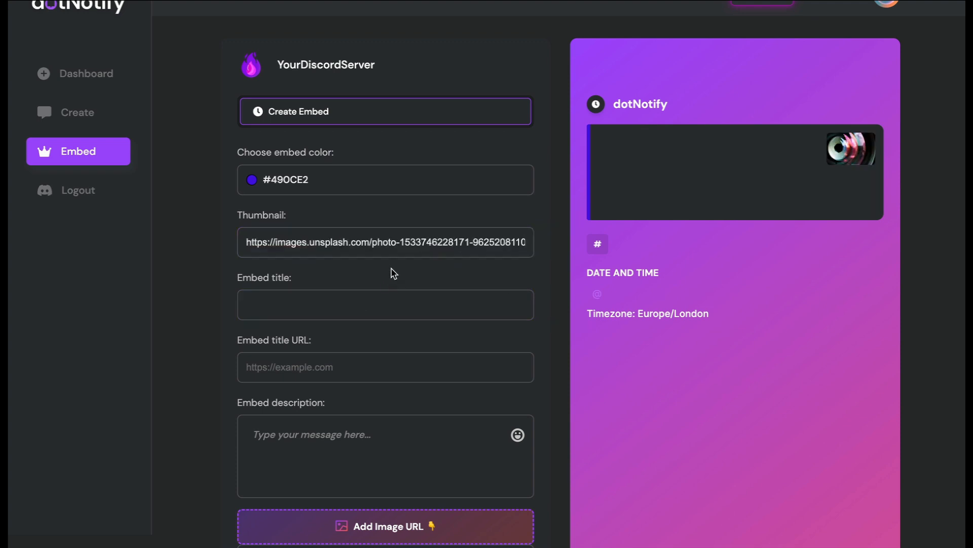
pyautogui.write('This Is M')
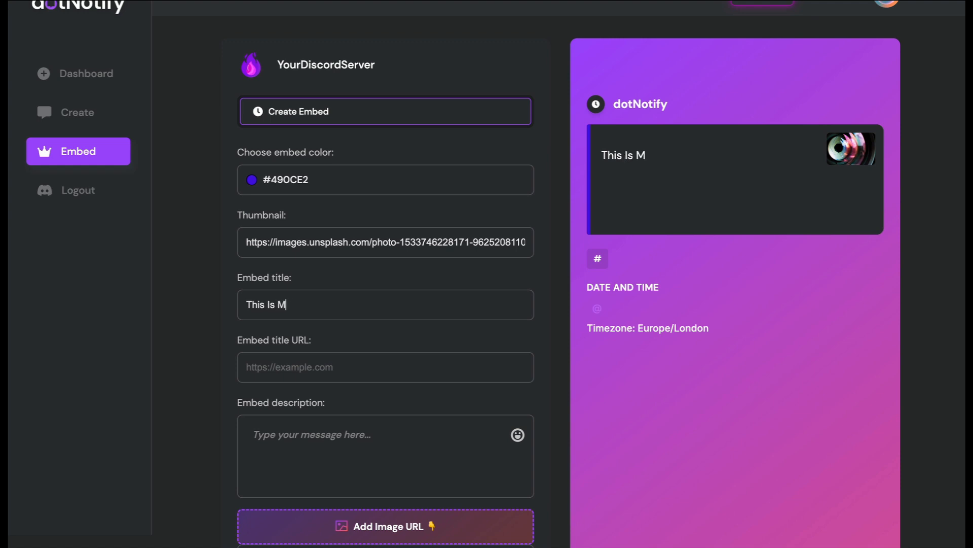
pyautogui.write('y Shiny N')
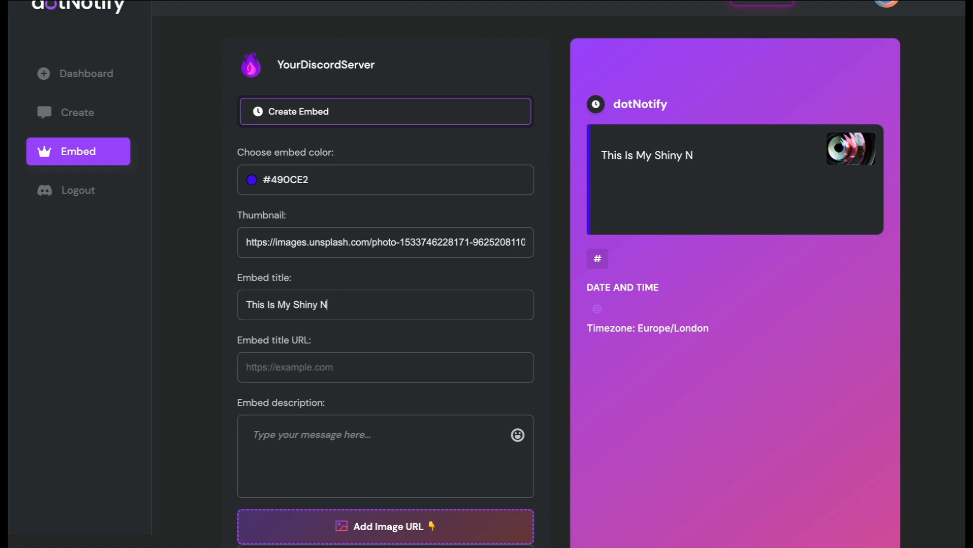
pyautogui.write('ew Embed!')
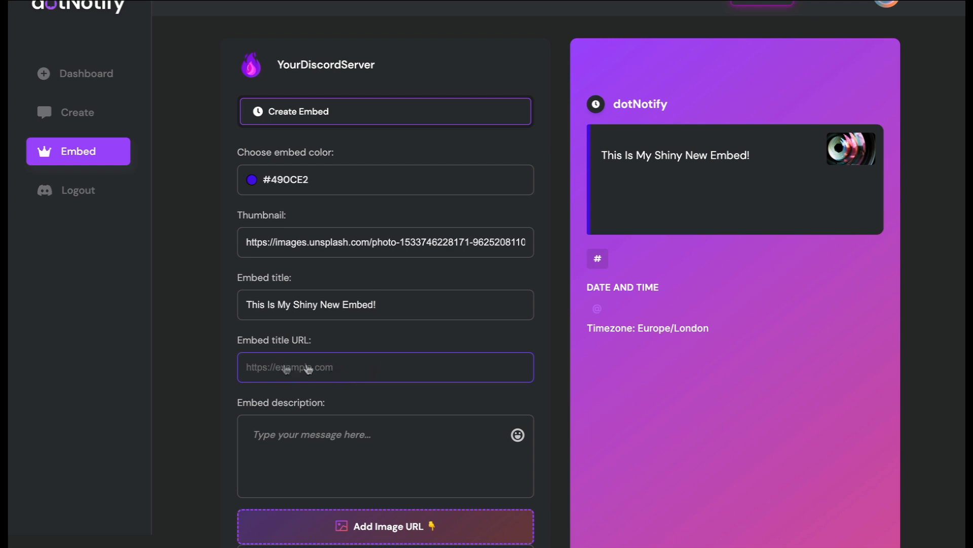
pyautogui.click(333, 372)
pyautogui.write('h')
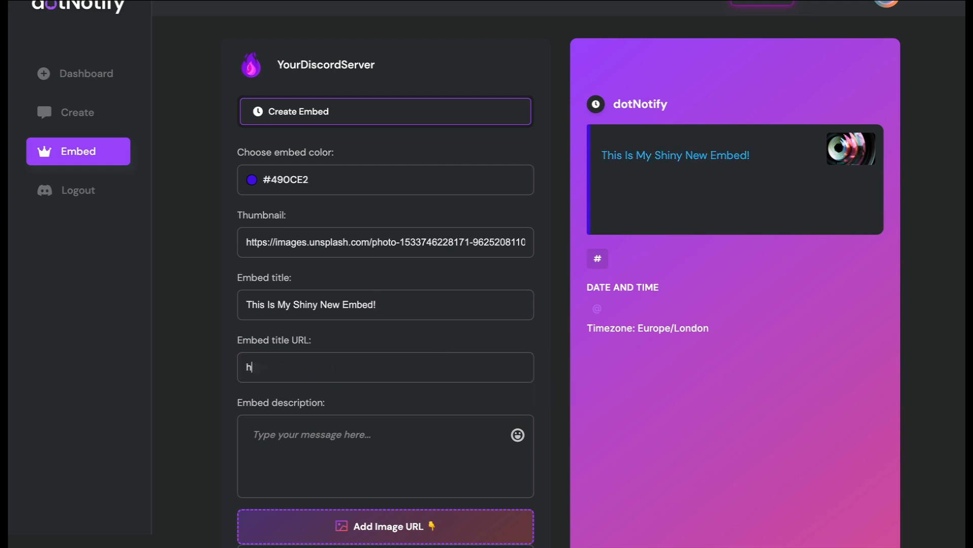
pyautogui.write('ttps://google.com')
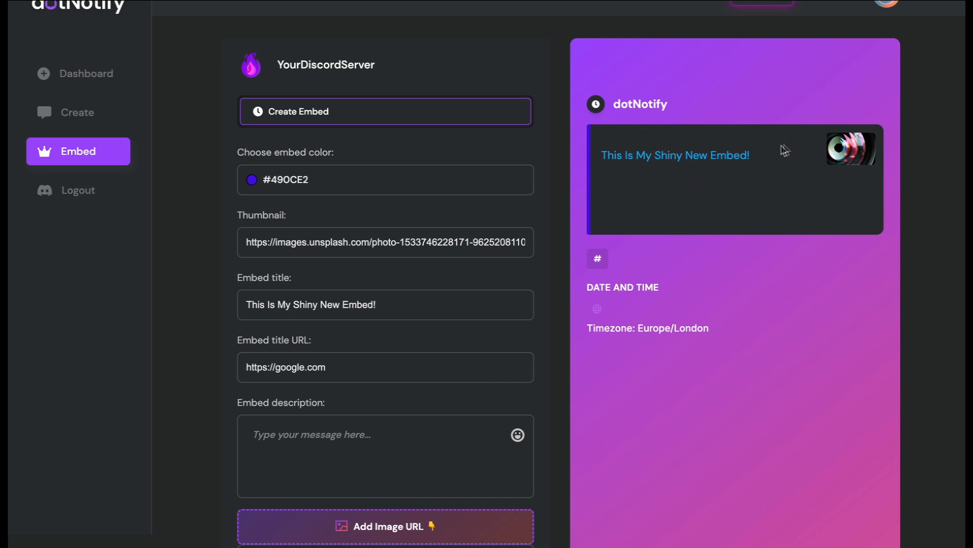
pyautogui.click(302, 373)
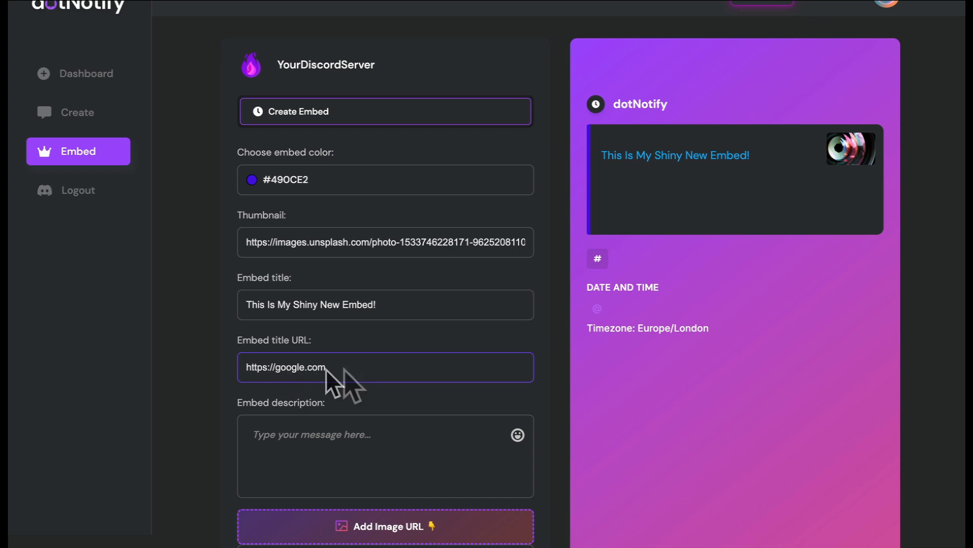
# - Write the embed description "Here is an embed description!", a blank line, and "Another line of text."
pyautogui.scroll(-1, 434, 350)
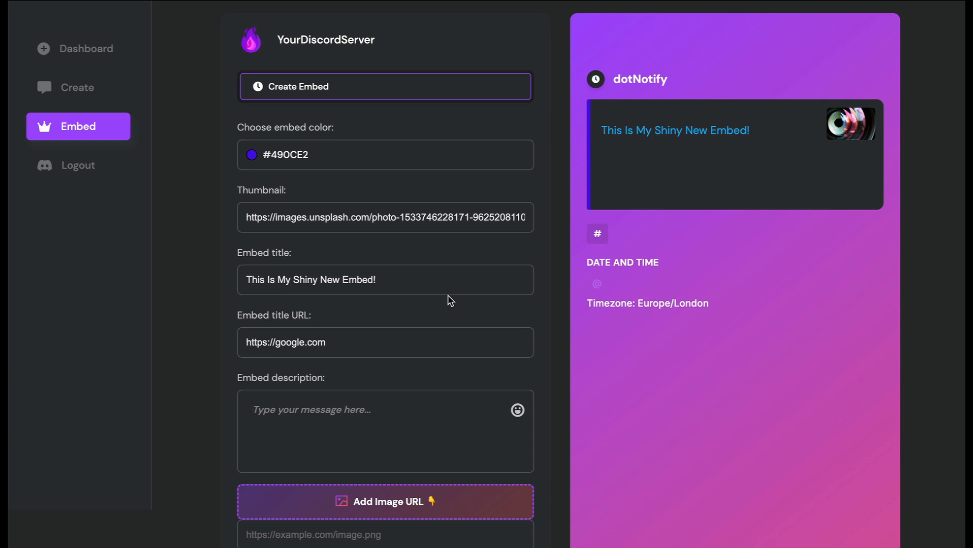
pyautogui.write('Her')
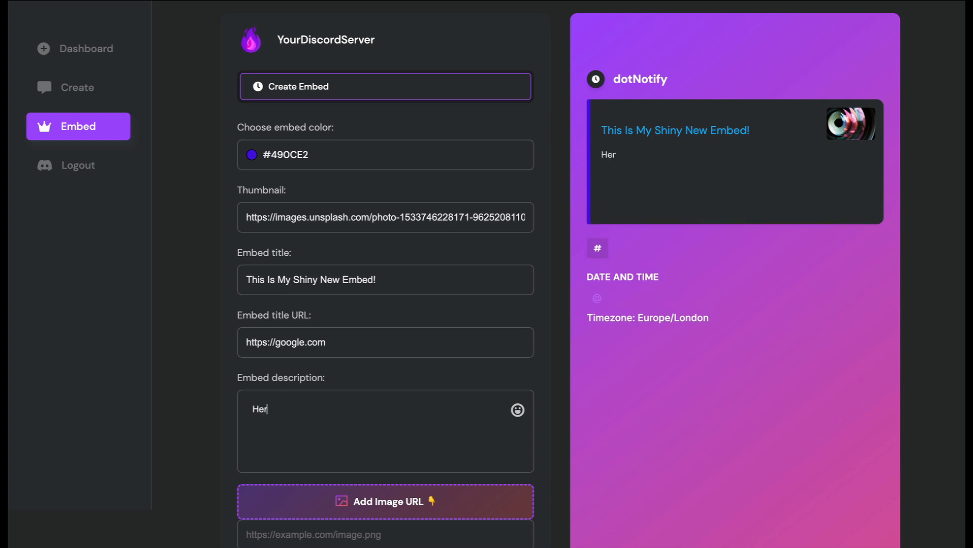
pyautogui.write('e is an embed')
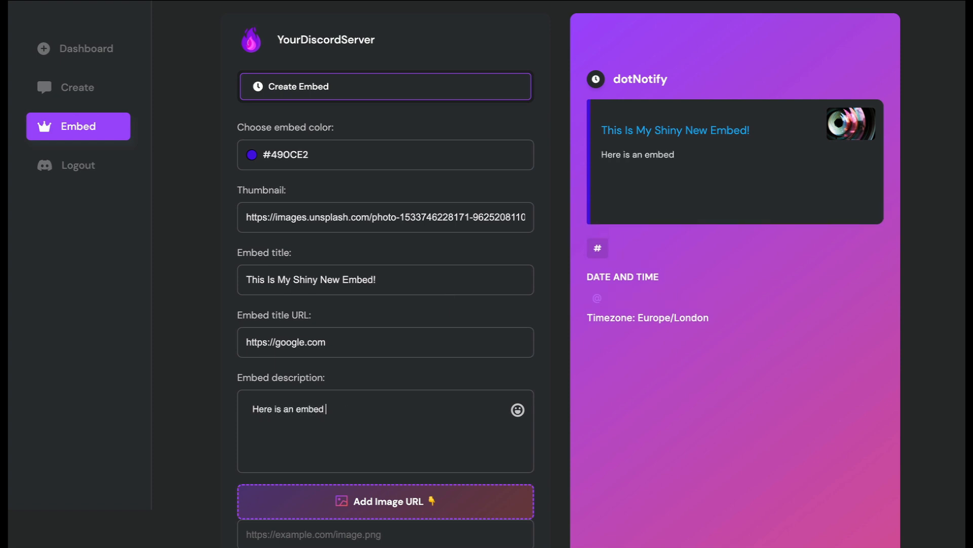
pyautogui.write(' description!')
pyautogui.press('Return')
pyautogui.press('Return')
pyautogui.write('Another line of text.')
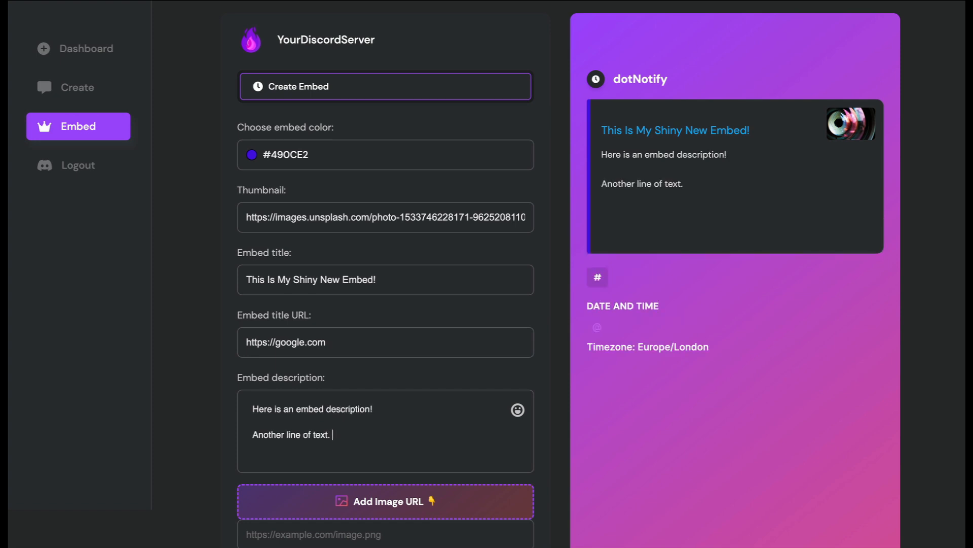
# - Insert the sunglasses emoji 😎 at the end of the embed description
pyautogui.click(517, 409)
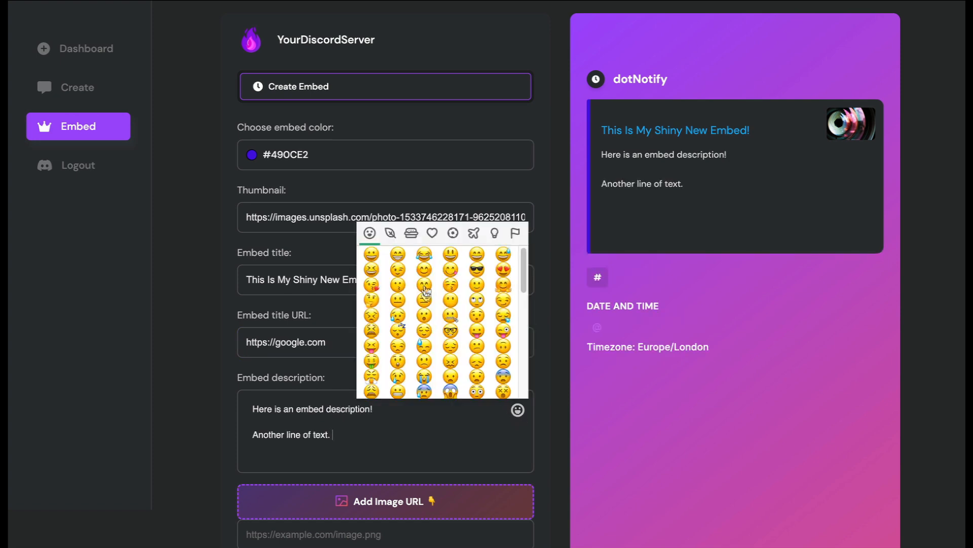
pyautogui.click(477, 269)
pyautogui.click(413, 422)
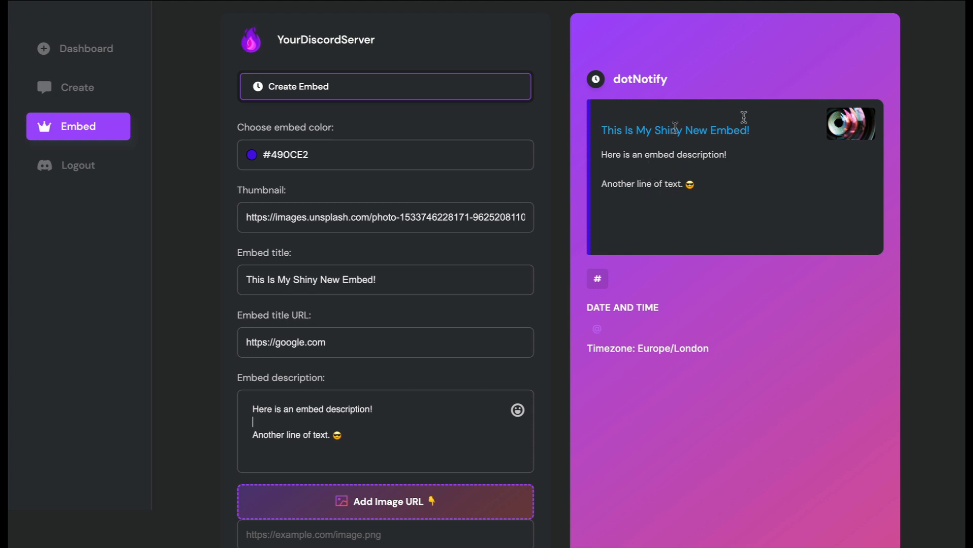
# - Paste the Unsplash image link as the embed's large image URL below the description
pyautogui.scroll(-1, 455, 407)
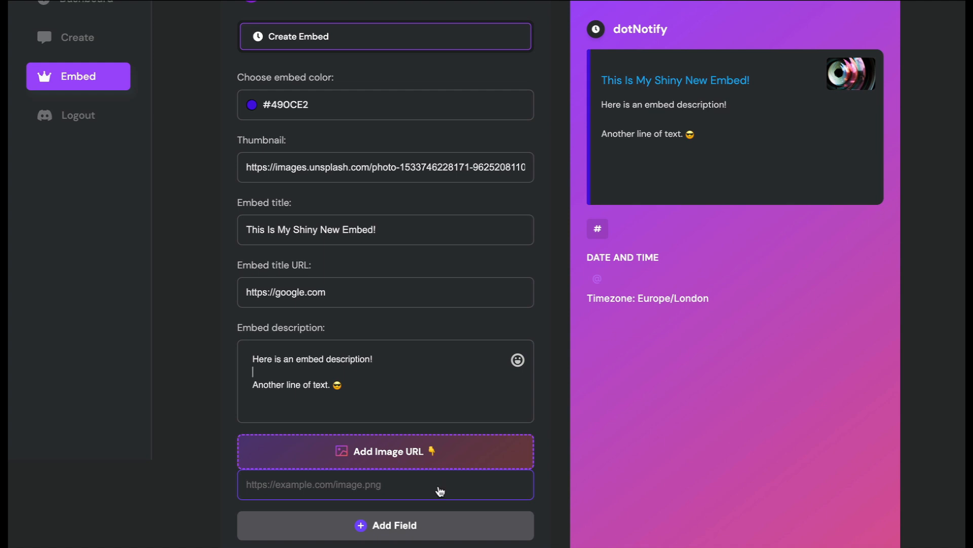
pyautogui.click(444, 485)
pyautogui.hotkey('ctrl', 'v')
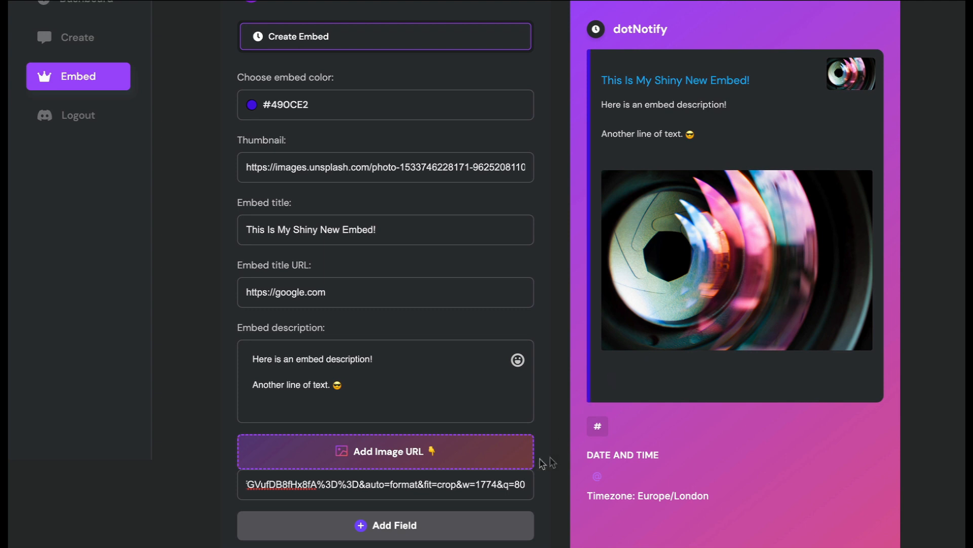
# - Clear the large image's URL and paste the same Unsplash link back in
pyautogui.hotkey('ctrl', 'a')
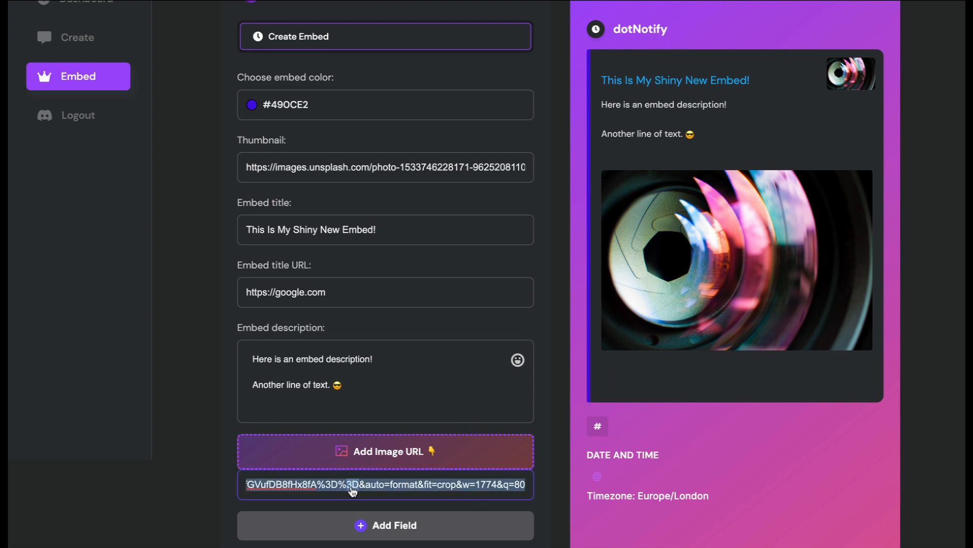
pyautogui.press('BackSpace')
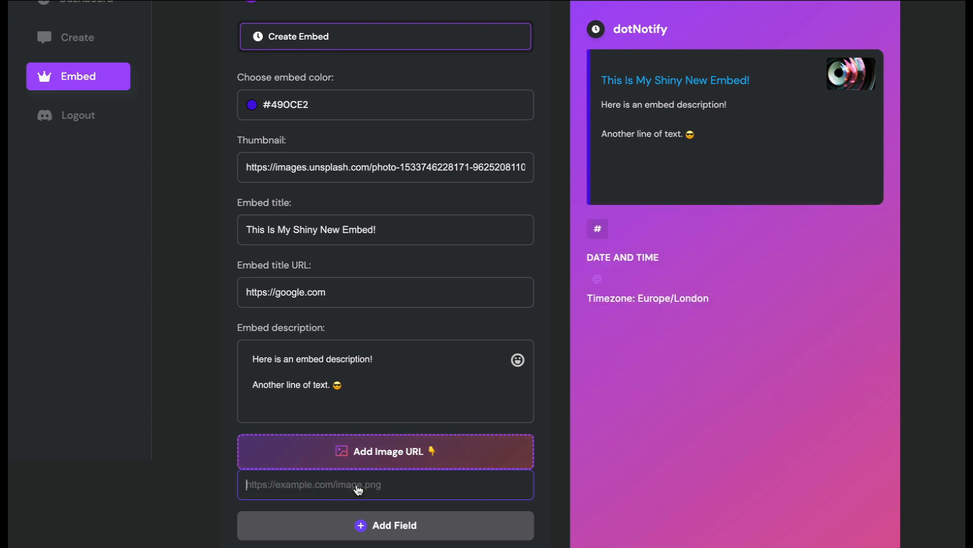
pyautogui.hotkey('ctrl', 'v')
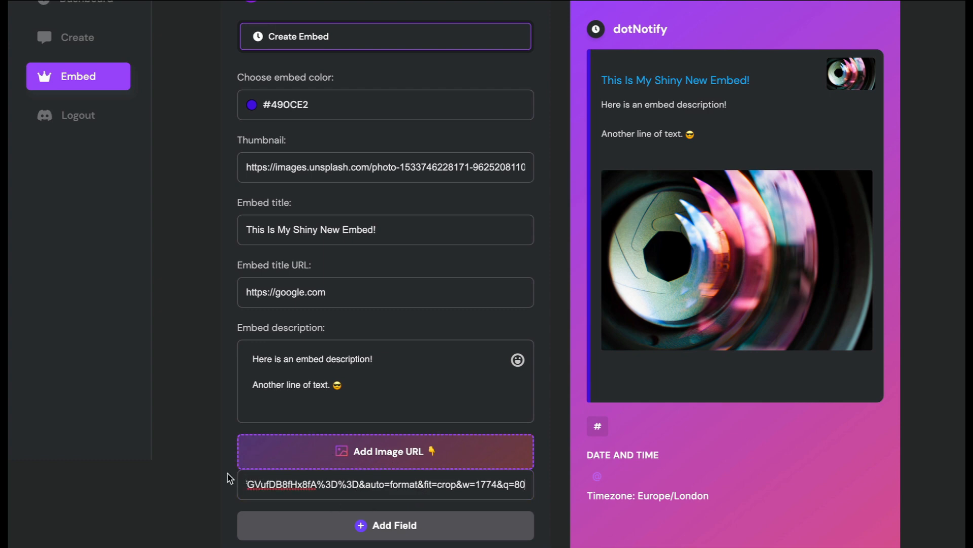
pyautogui.click(230, 478)
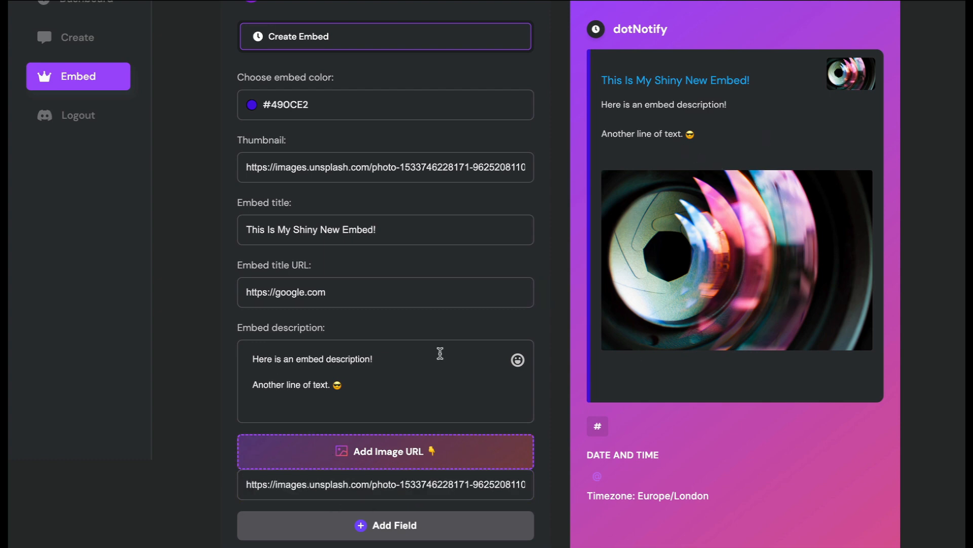
# - Add an embed field titled "Date Of Event" with the content "January 1st!"
pyautogui.scroll(-2, 440, 353)
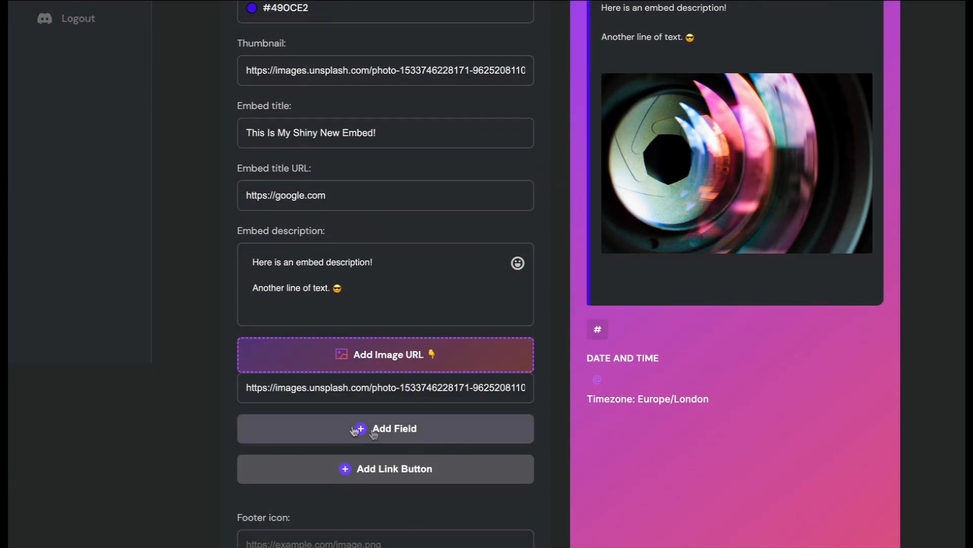
pyautogui.click(405, 431)
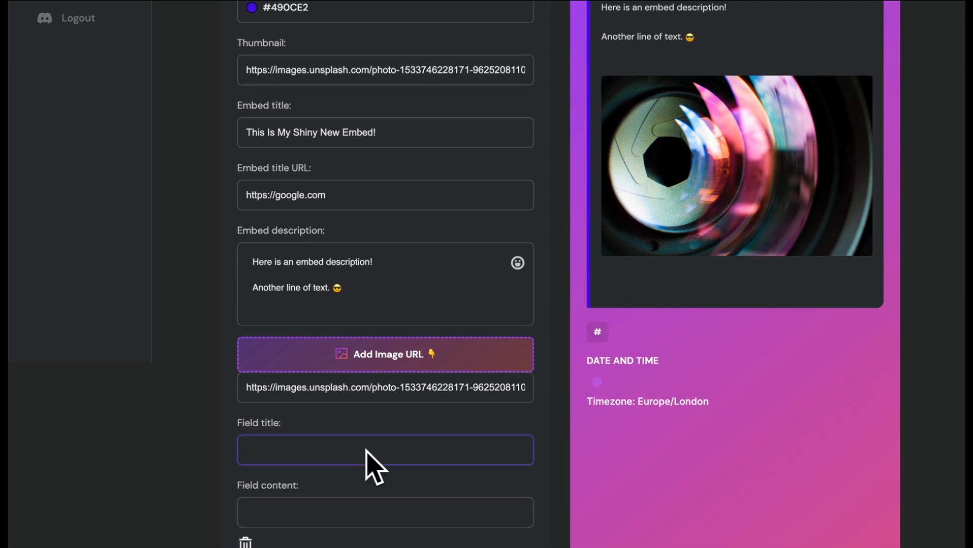
pyautogui.scroll(-1, 369, 463)
pyautogui.click(315, 417)
pyautogui.click(612, 303)
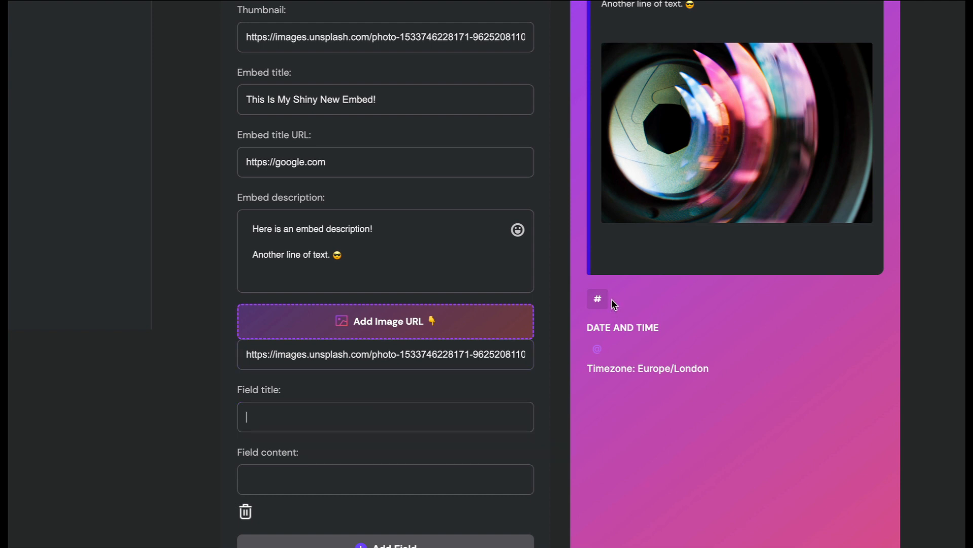
pyautogui.write('Date')
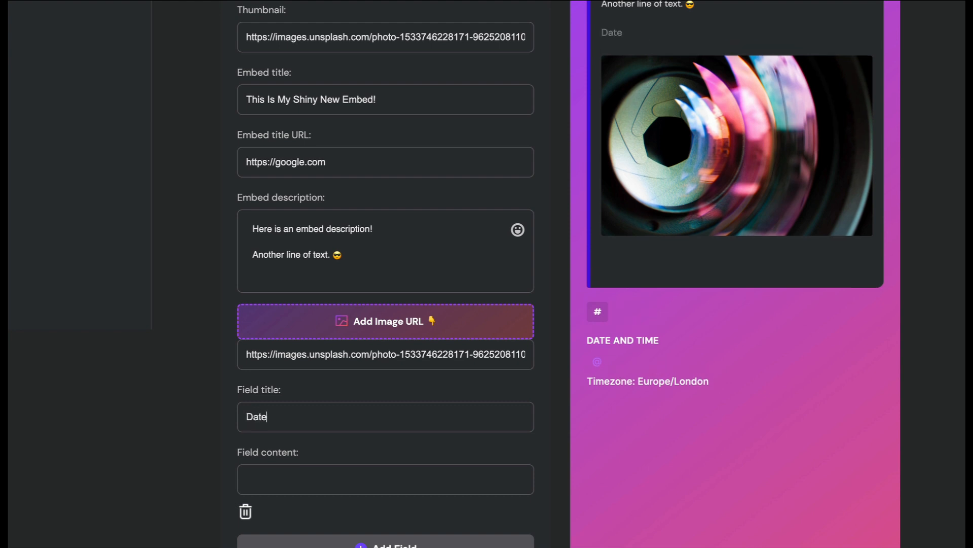
pyautogui.click(396, 478)
pyautogui.write('Of Event')
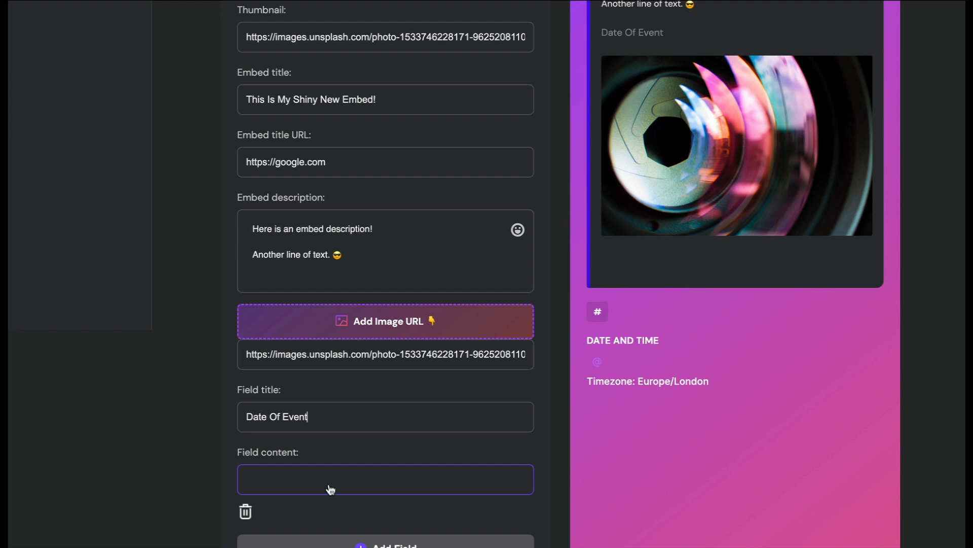
pyautogui.click(310, 486)
pyautogui.write('Ja')
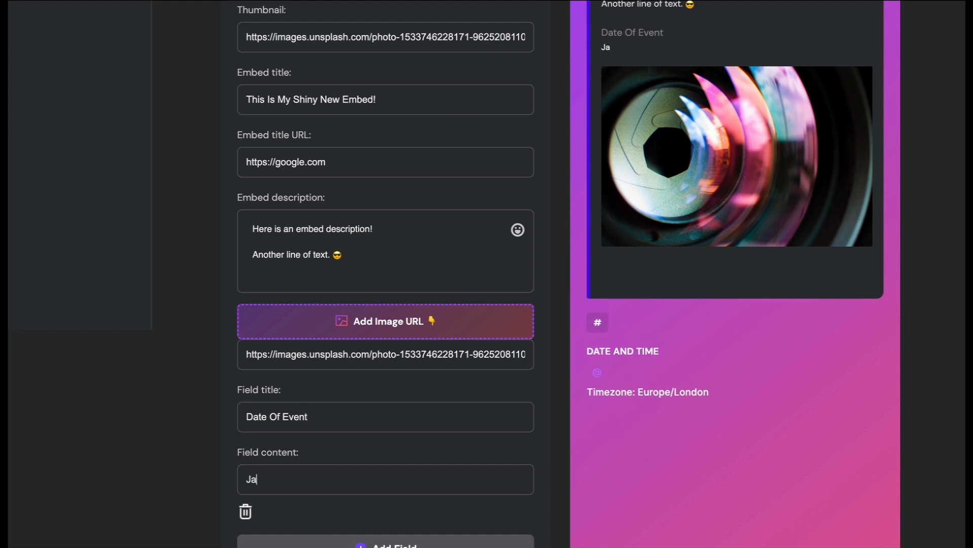
pyautogui.write('nuary 1st!')
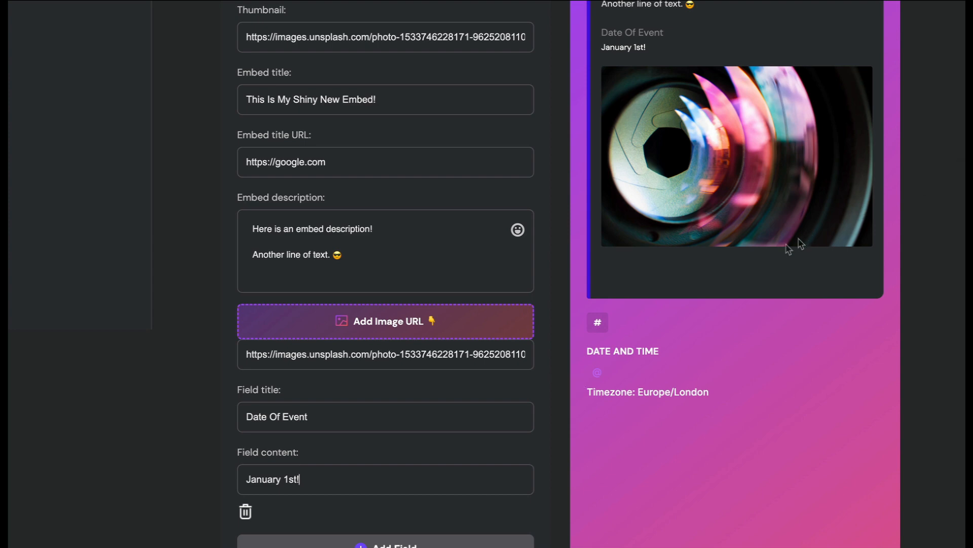
pyautogui.scroll(2, 799, 243)
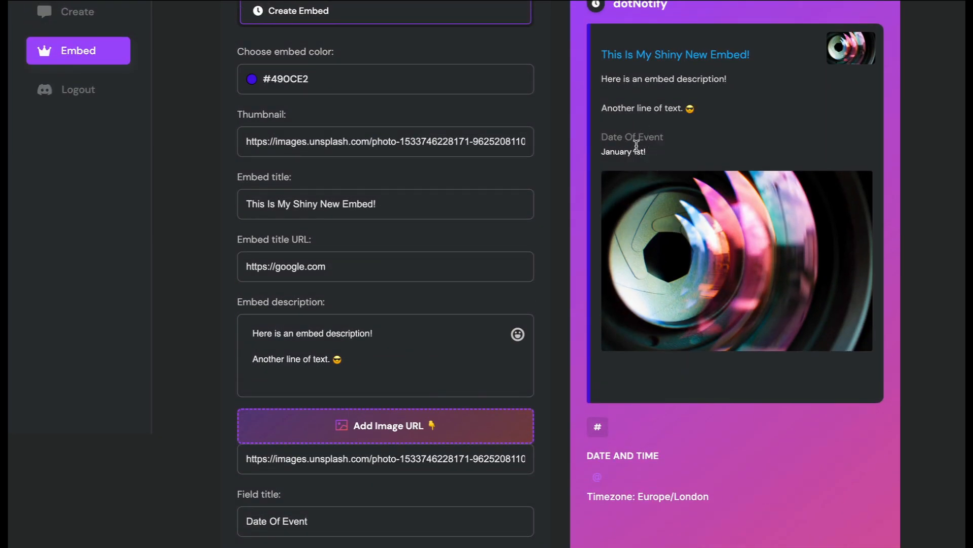
# - Add two more empty embed fields below the Date Of Event field
pyautogui.scroll(-5, 406, 328)
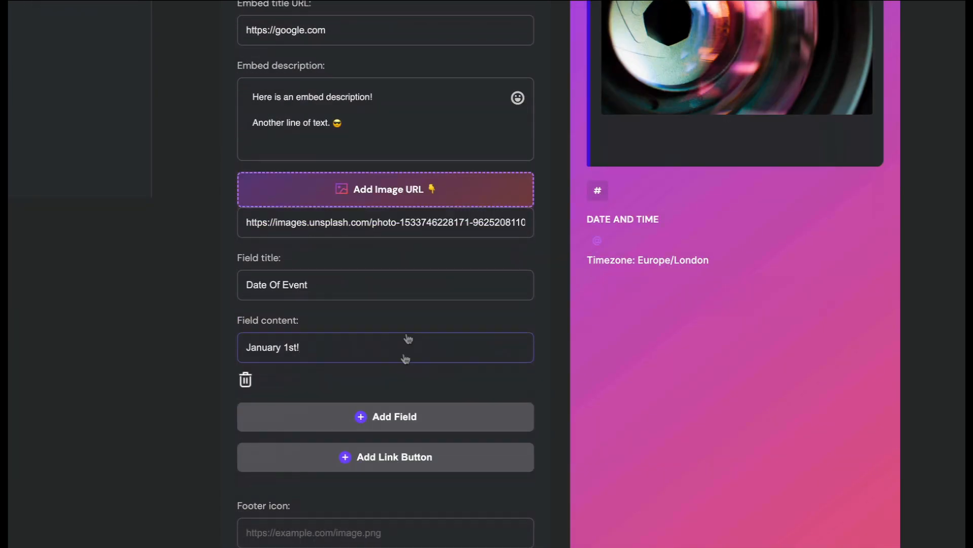
pyautogui.click(382, 417)
pyautogui.scroll(-3, 457, 421)
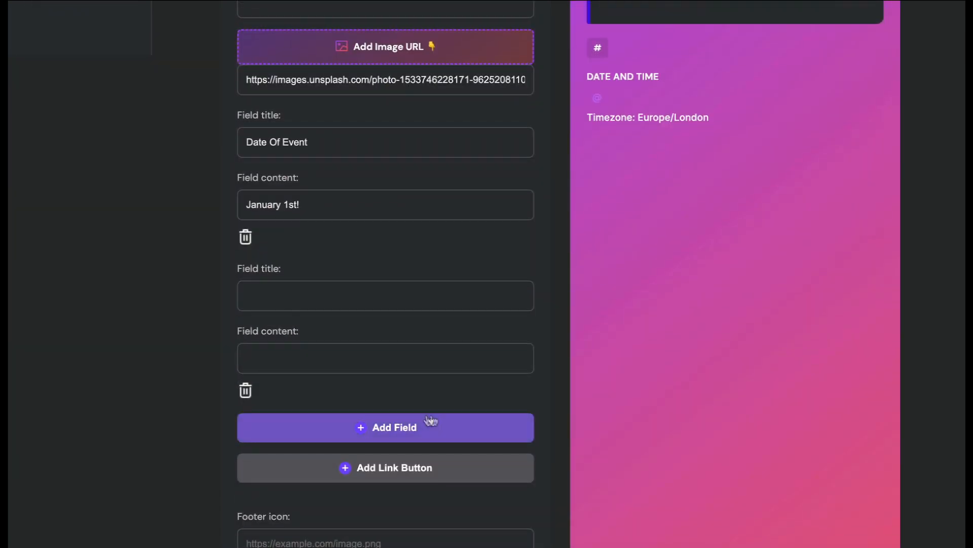
pyautogui.click(412, 424)
# - Title the second field "Time Of Event" and set its content to "Midnight!"
pyautogui.click(325, 305)
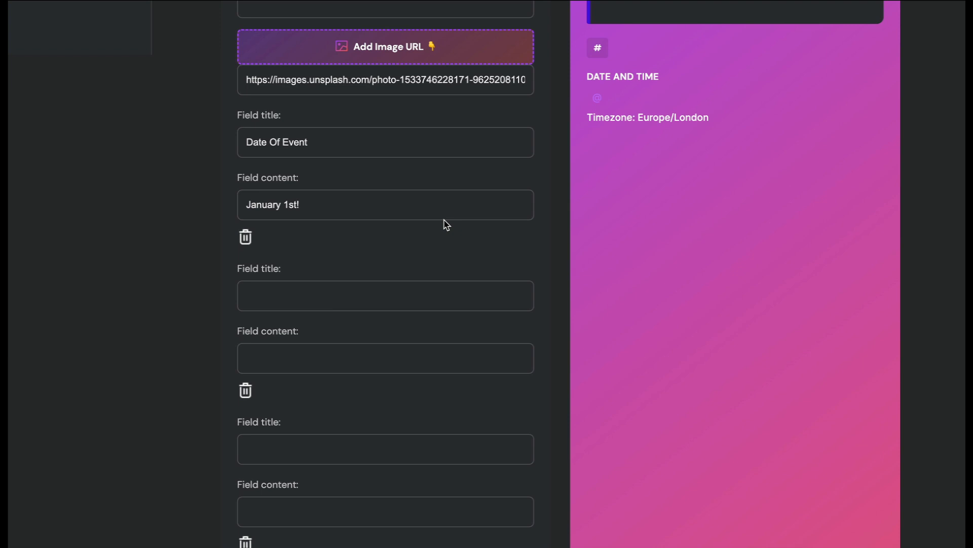
pyautogui.write('Time of ')
pyautogui.write(' Of Evem')
pyautogui.write('Mig')
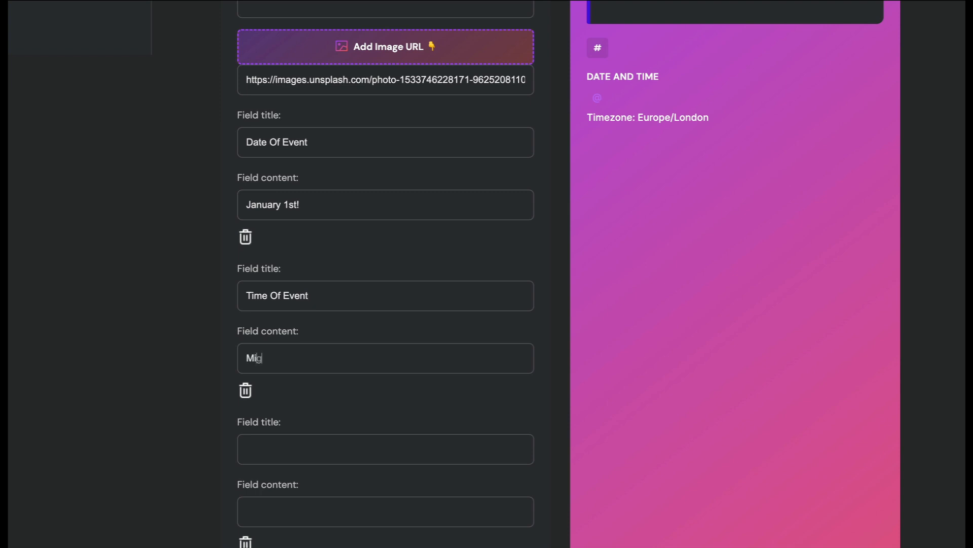
pyautogui.write('night!@')
pyautogui.press('BackSpace')
# - Title the third field "Location" and set its content to "London, UK"
pyautogui.click(278, 455)
pyautogui.write('Location Of')
pyautogui.write('London, UK')
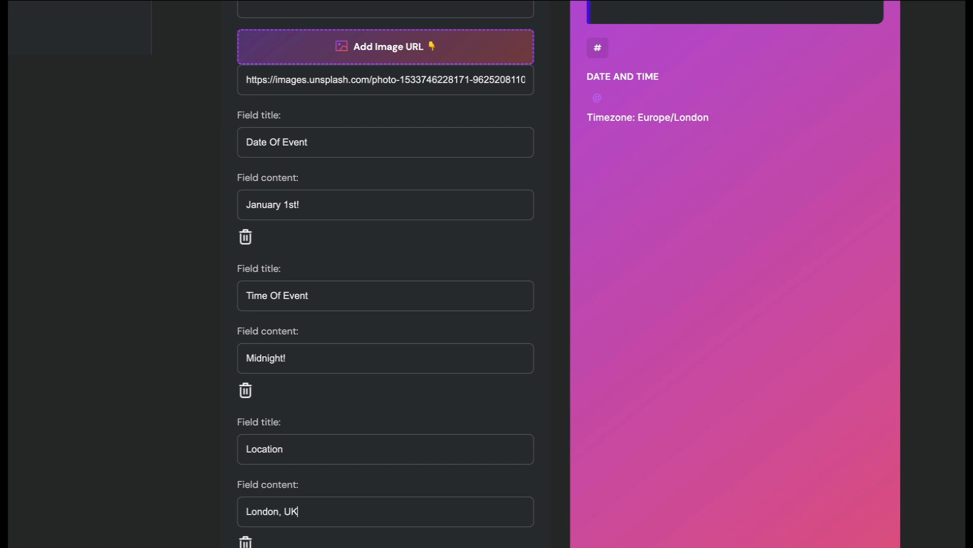
pyautogui.scroll(10, 701, 126)
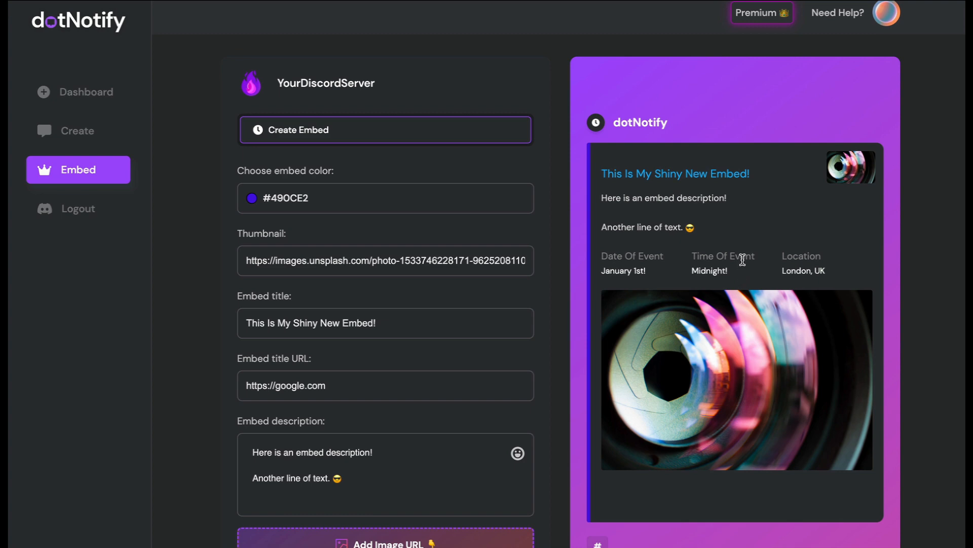
pyautogui.scroll(-2, 504, 291)
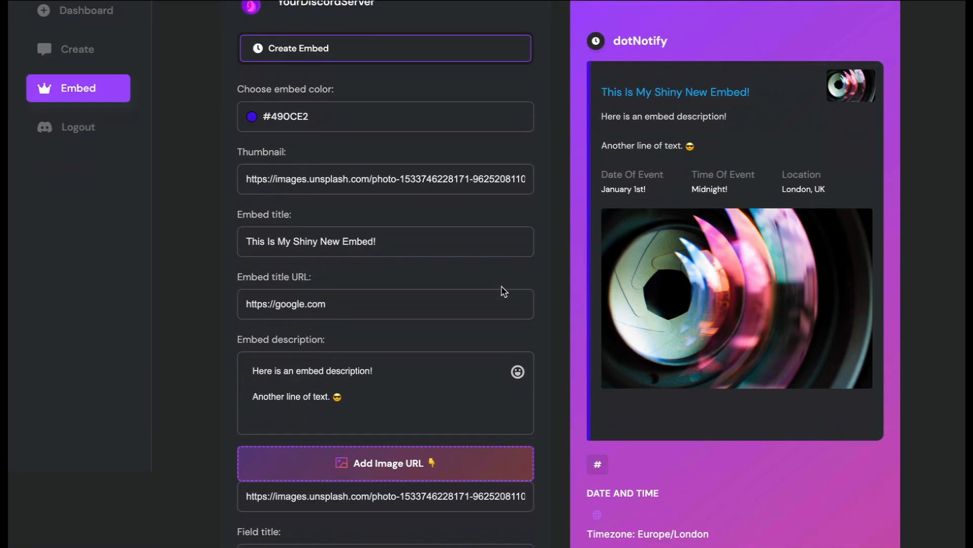
pyautogui.scroll(-10, 503, 291)
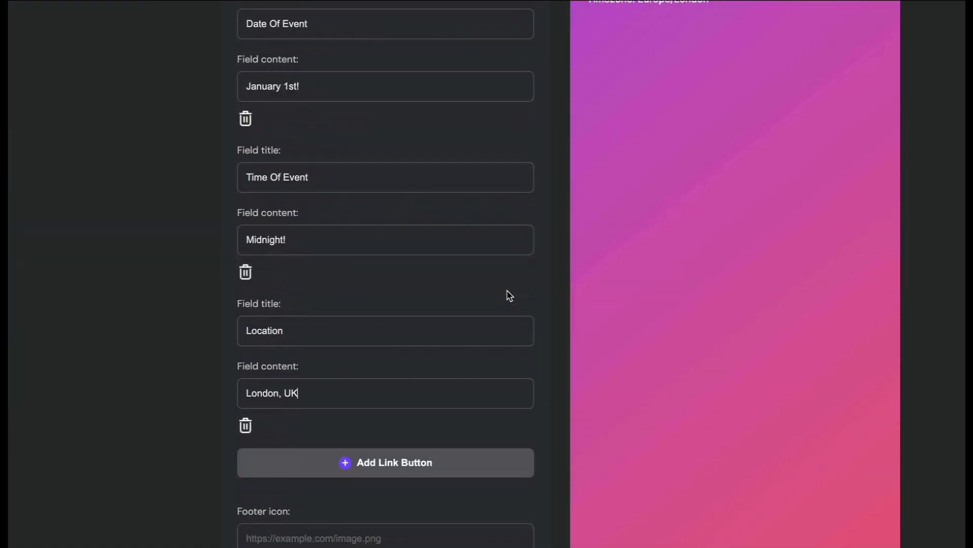
pyautogui.scroll(-3, 510, 296)
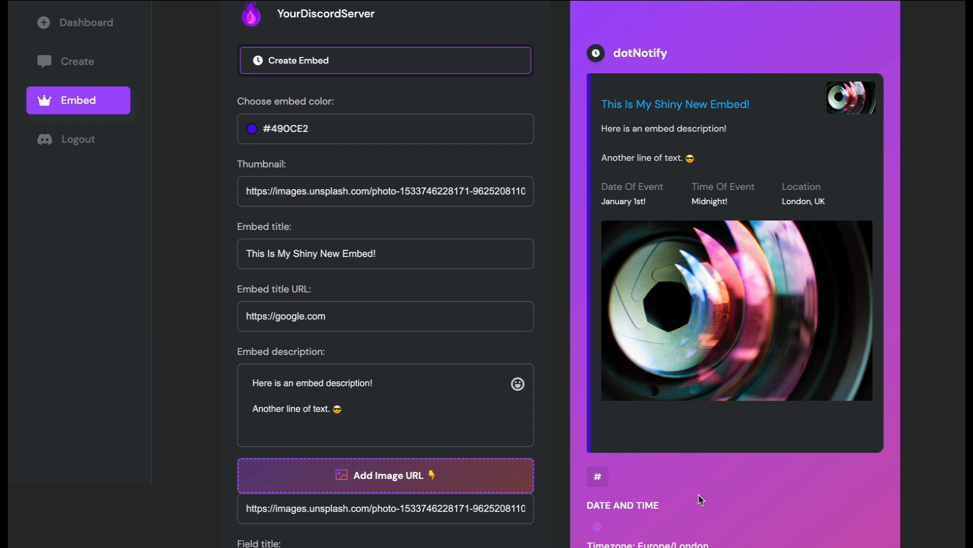
pyautogui.scroll(-8, 434, 378)
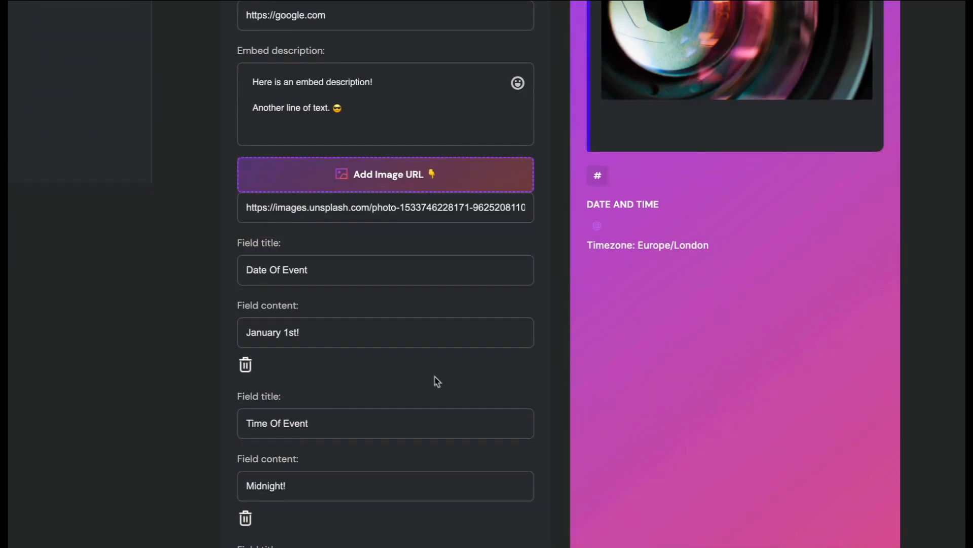
pyautogui.scroll(-5, 445, 386)
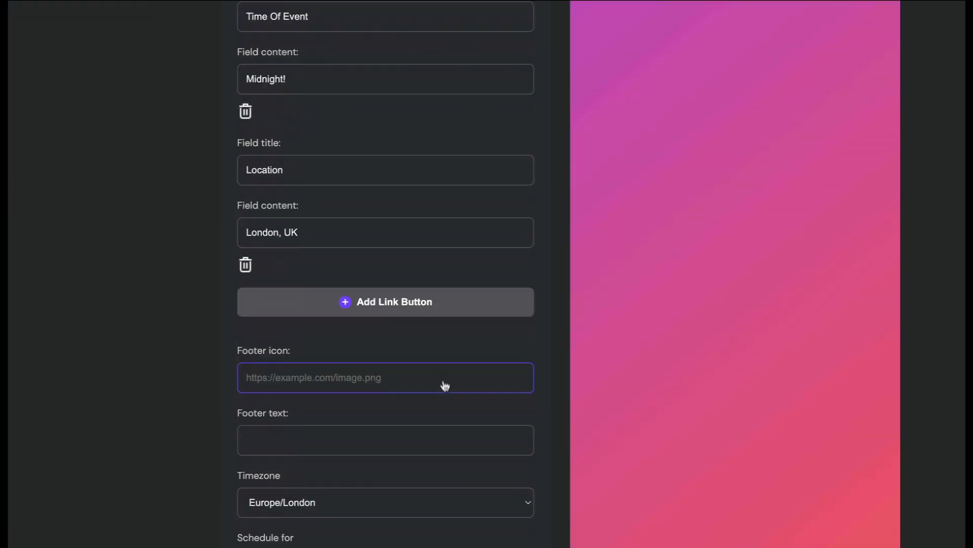
pyautogui.click(385, 307)
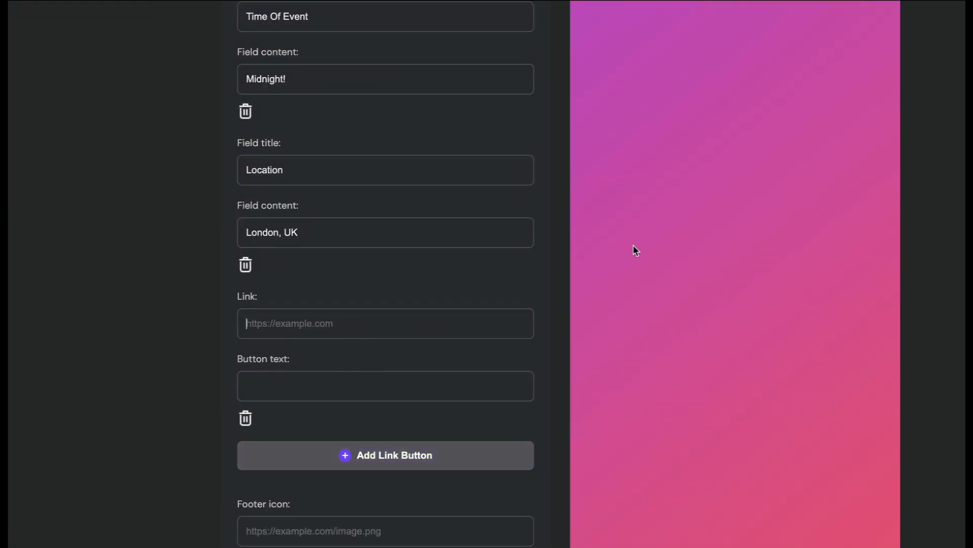
pyautogui.write('https:')
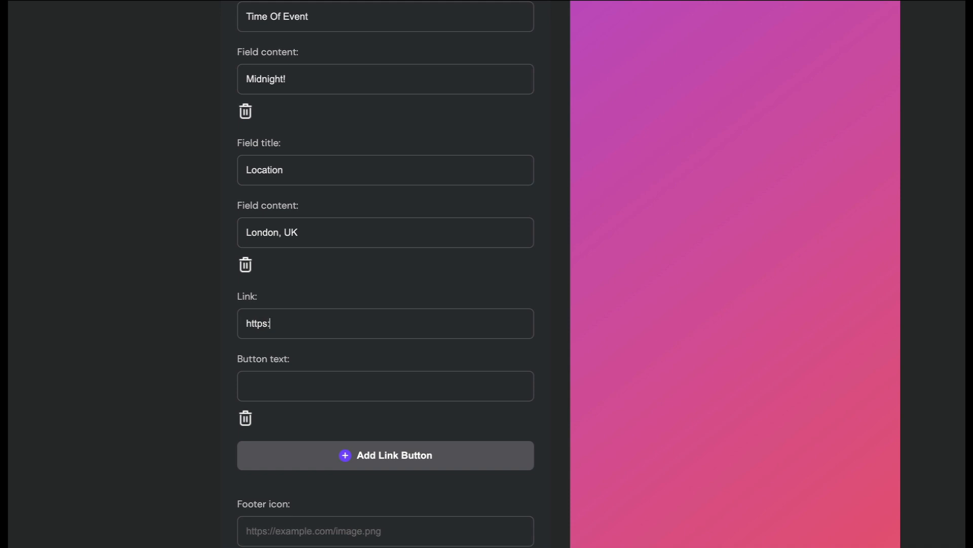
pyautogui.write('//discord.com')
pyautogui.write('Click Here To')
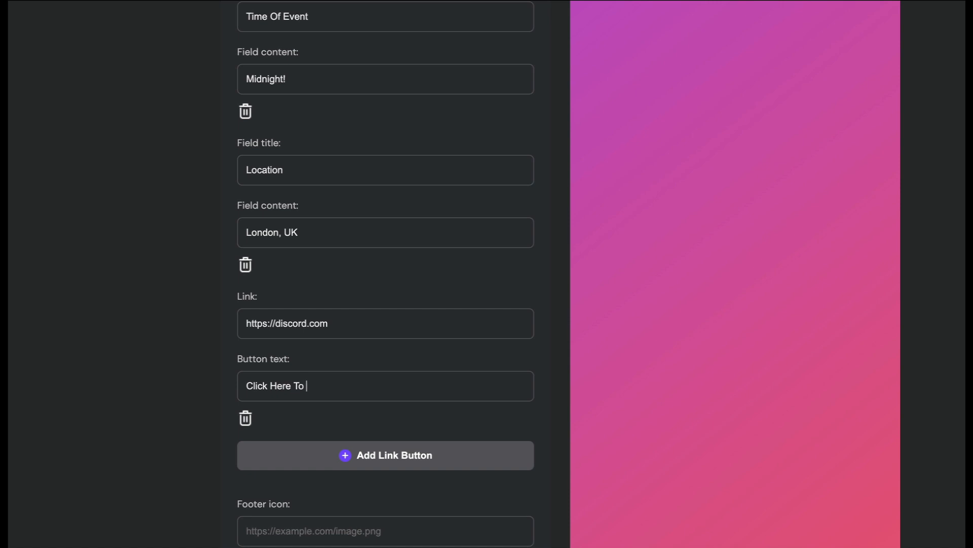
pyautogui.write(' View!')
pyautogui.scroll(10, 667, 233)
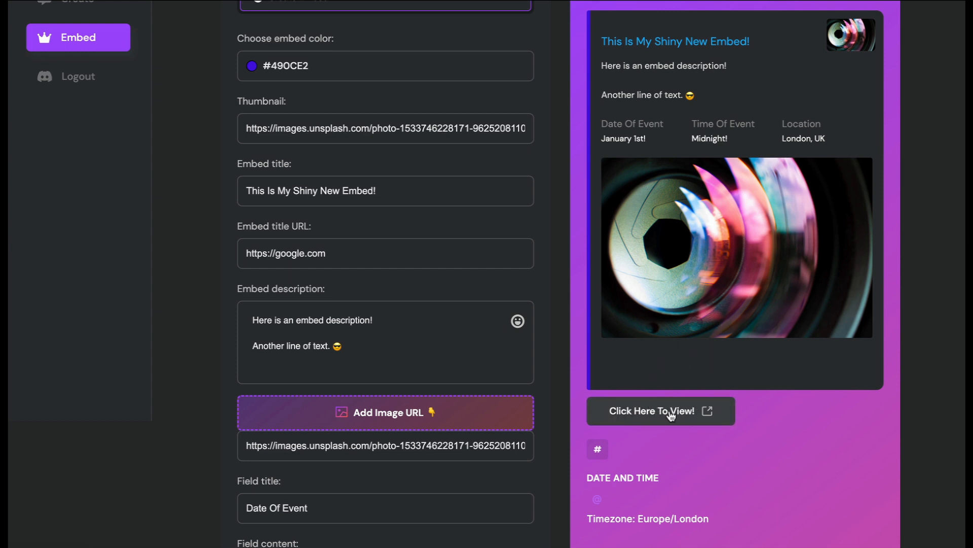
# - Paste the Unsplash image link as the footer icon URL
pyautogui.scroll(-3, 670, 413)
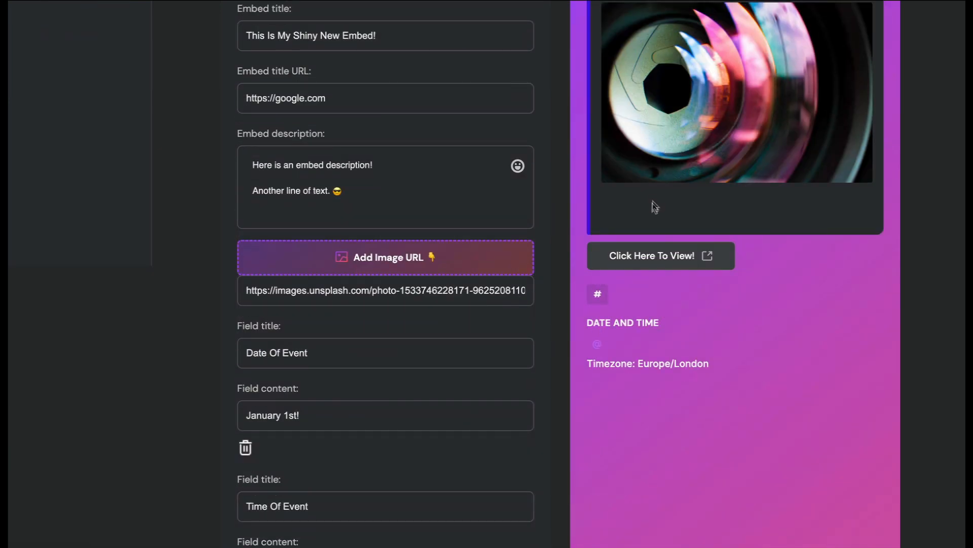
pyautogui.scroll(-3, 455, 258)
pyautogui.scroll(-6, 454, 341)
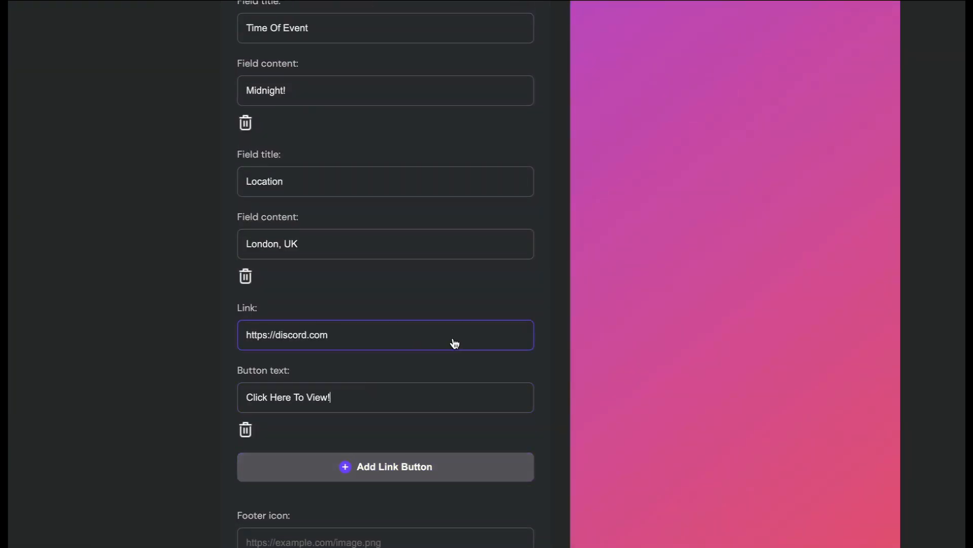
pyautogui.scroll(-3, 453, 341)
pyautogui.click(363, 373)
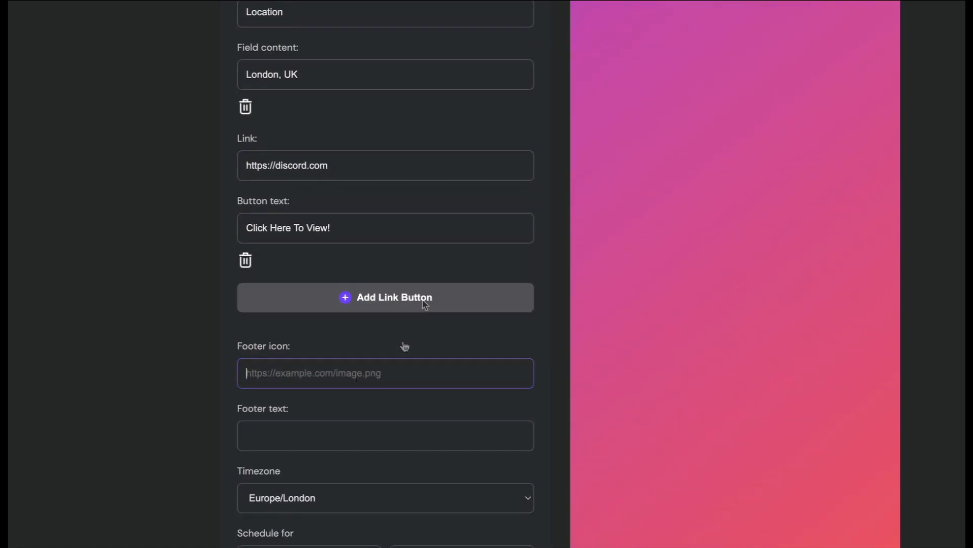
pyautogui.hotkey('ctrl', 'v')
pyautogui.scroll(-3, 457, 305)
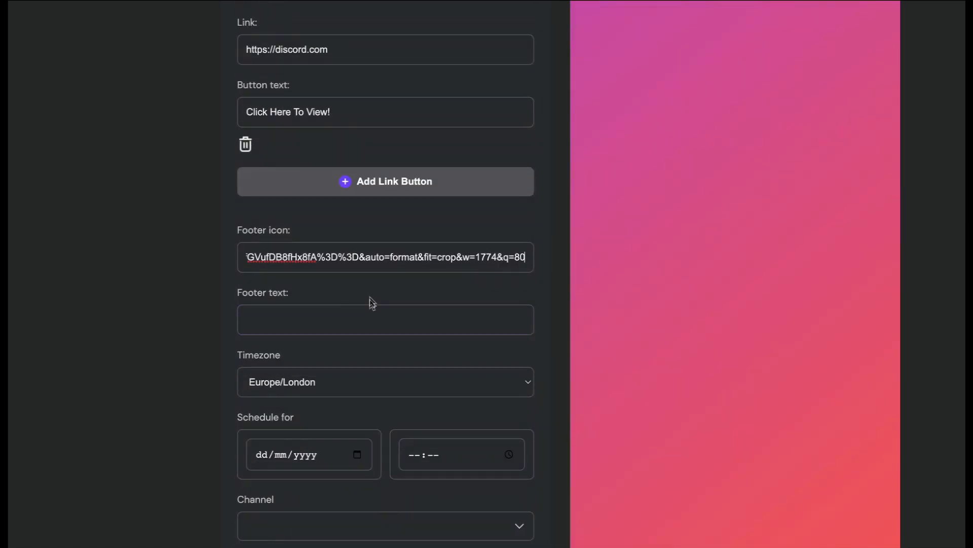
# - Set the embed's footer text to "This is our amazing footer!"
pyautogui.click(386, 323)
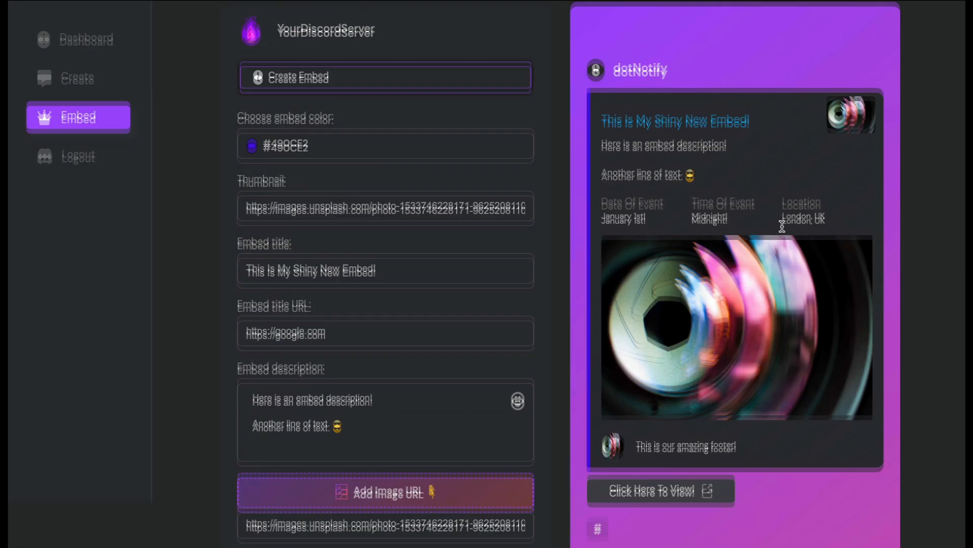
pyautogui.scroll(-1, 782, 227)
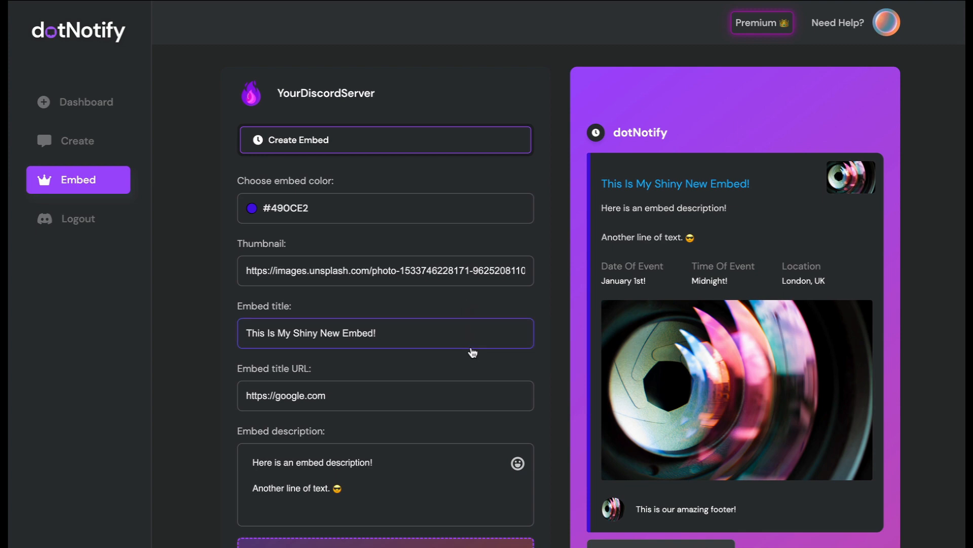
pyautogui.scroll(-3, 473, 353)
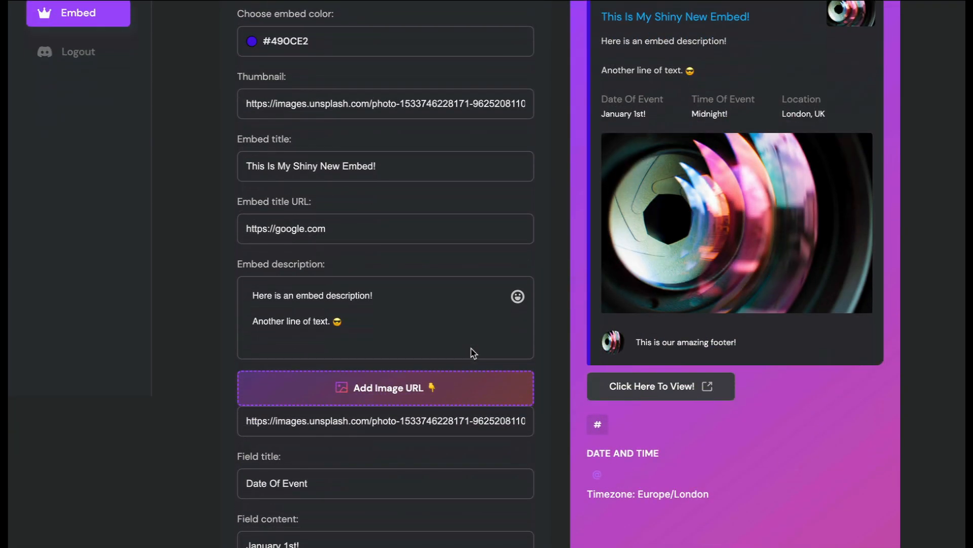
# - Set the message's scheduled date to 08/07/2023
pyautogui.scroll(-18, 473, 352)
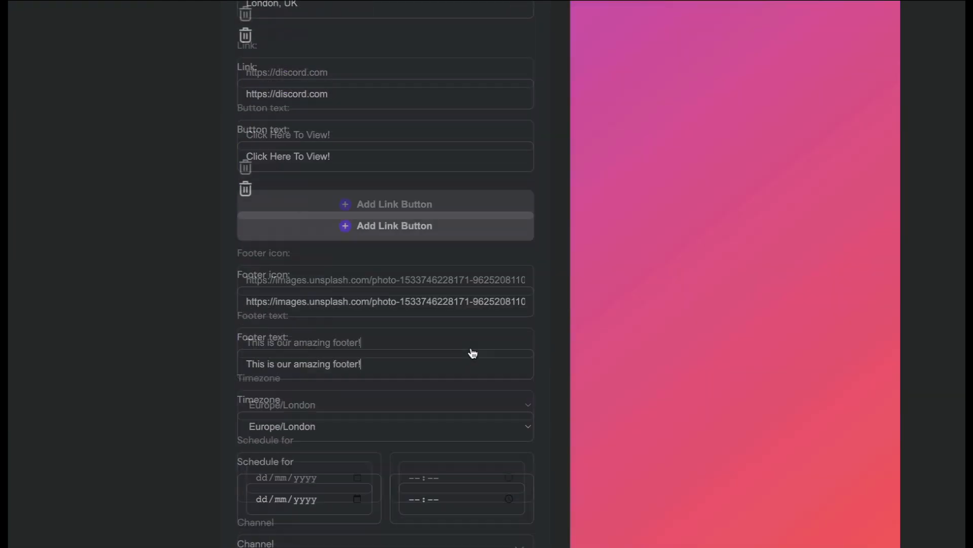
pyautogui.scroll(-3, 473, 352)
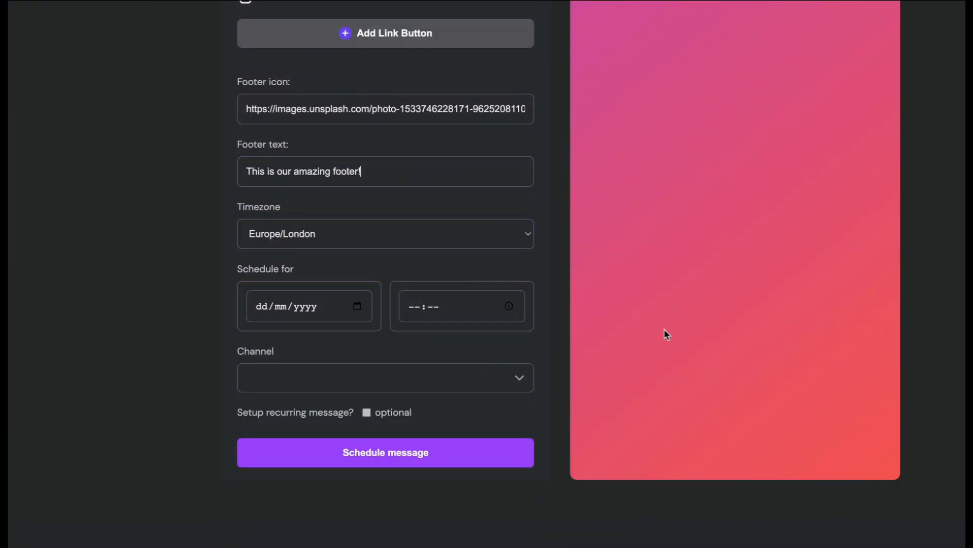
pyautogui.click(357, 307)
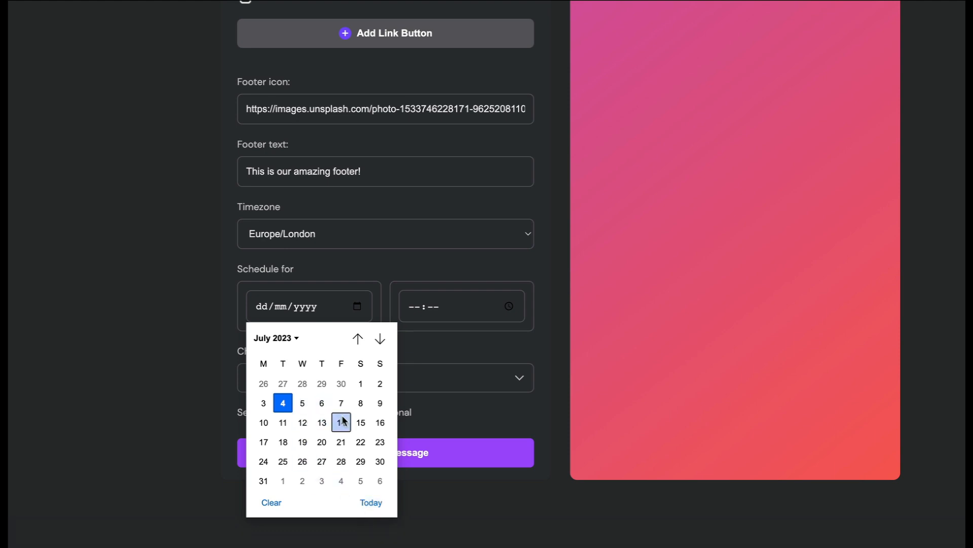
pyautogui.click(359, 403)
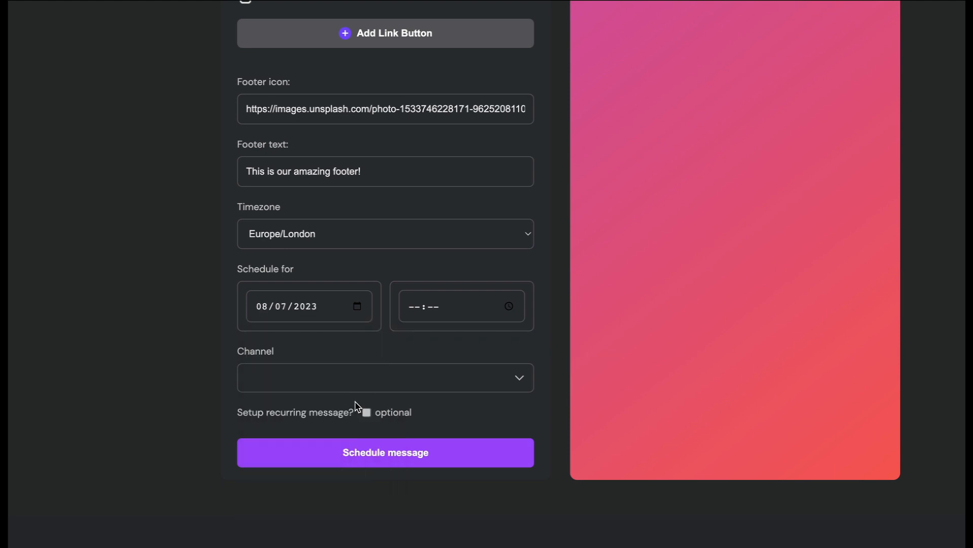
# - Set the scheduled time to 21:00 and choose general as the target channel
pyautogui.click(509, 307)
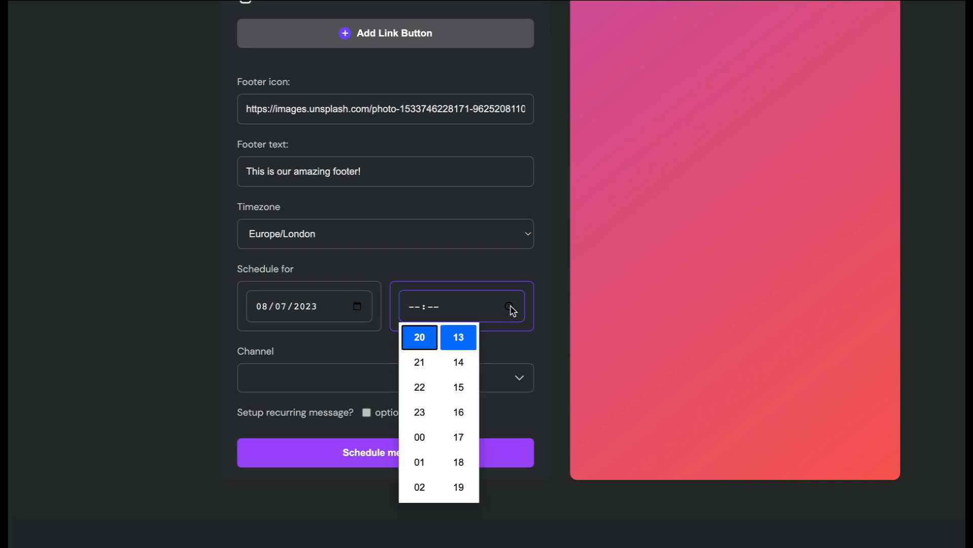
pyautogui.click(435, 368)
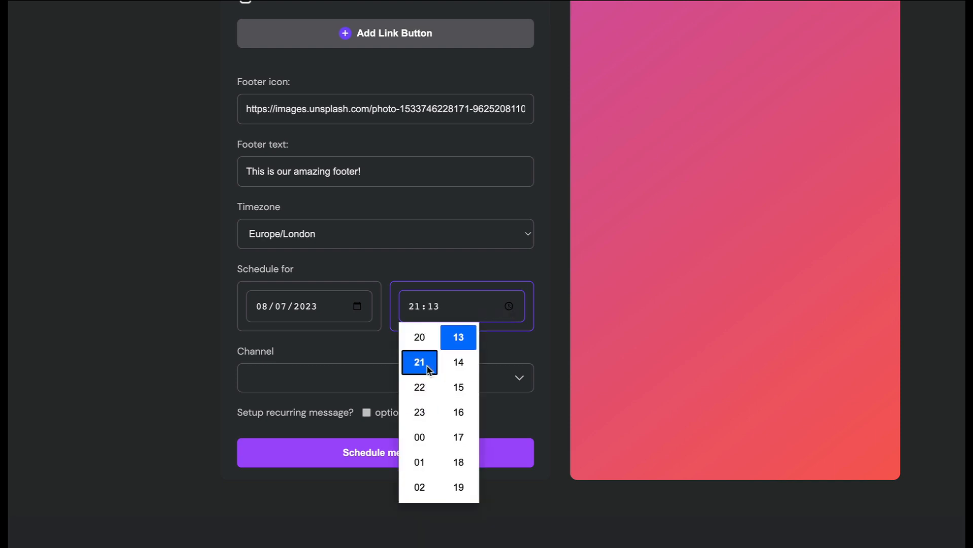
pyautogui.scroll(5, 471, 377)
pyautogui.click(459, 336)
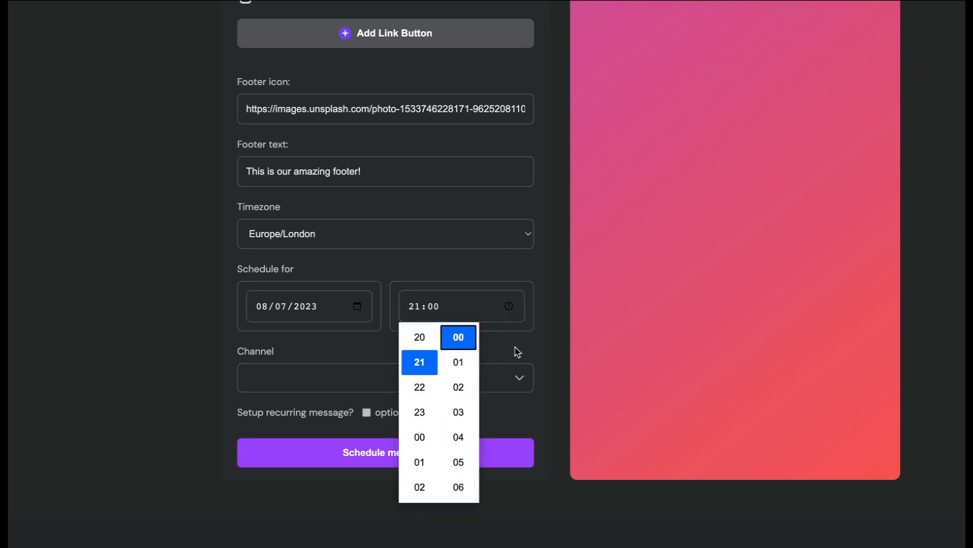
pyautogui.click(515, 350)
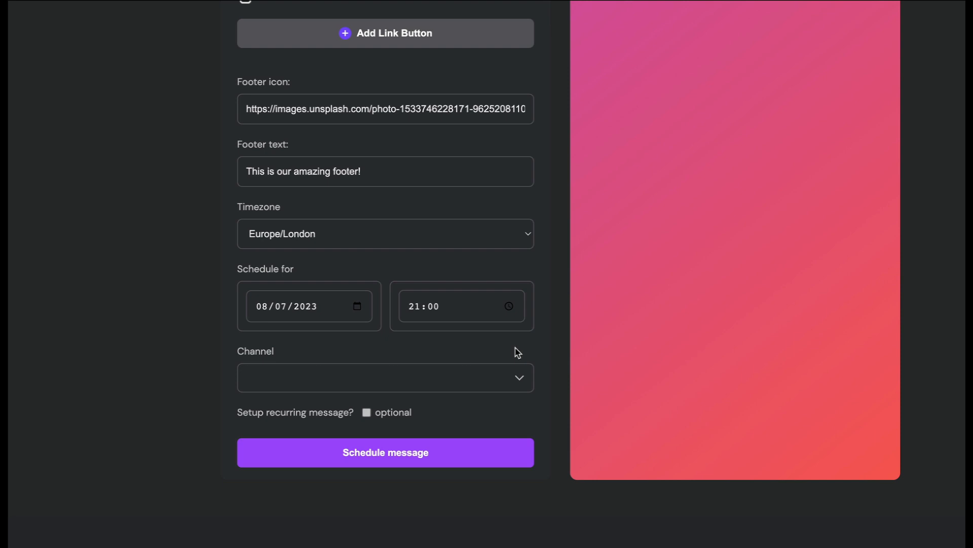
pyautogui.click(515, 375)
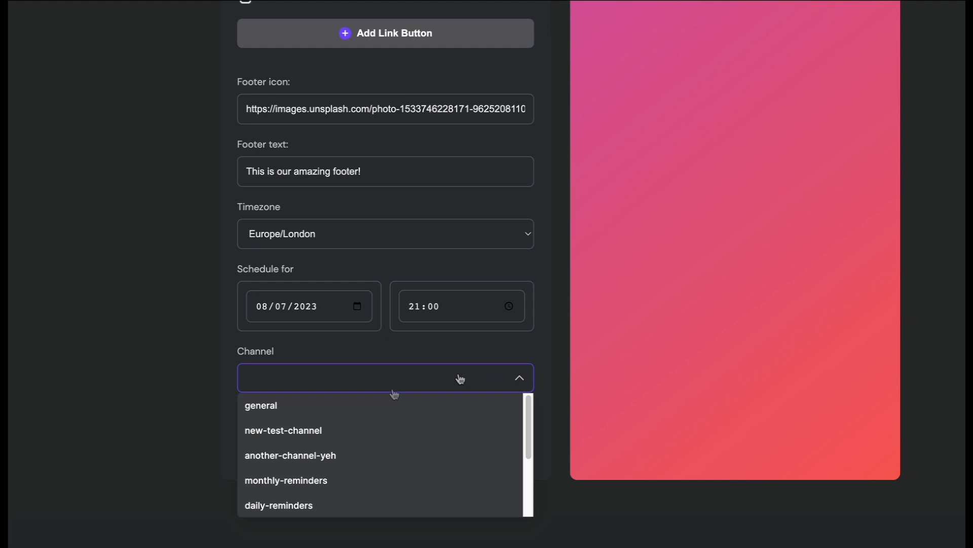
pyautogui.click(293, 408)
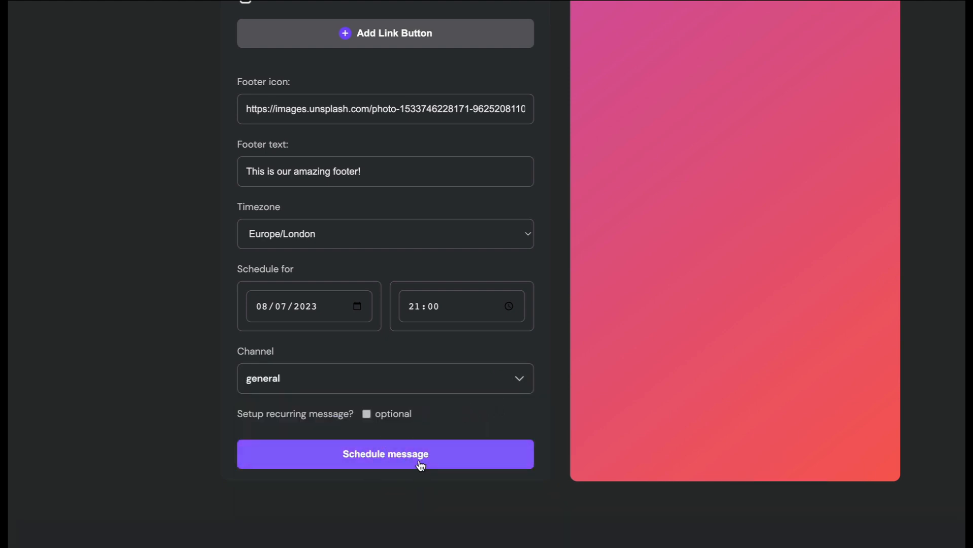
# - Review the finished embed preview and the entered fields, link button, footer and schedule values
pyautogui.scroll(10, 423, 461)
pyautogui.scroll(8, 423, 455)
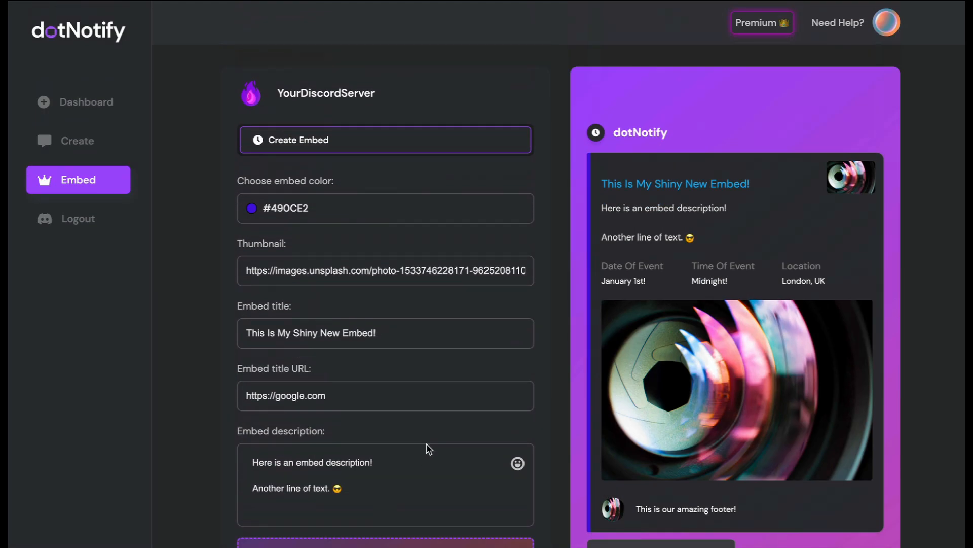
pyautogui.scroll(-3, 429, 450)
pyautogui.scroll(1, 429, 448)
pyautogui.scroll(1, 426, 448)
pyautogui.scroll(-5, 428, 448)
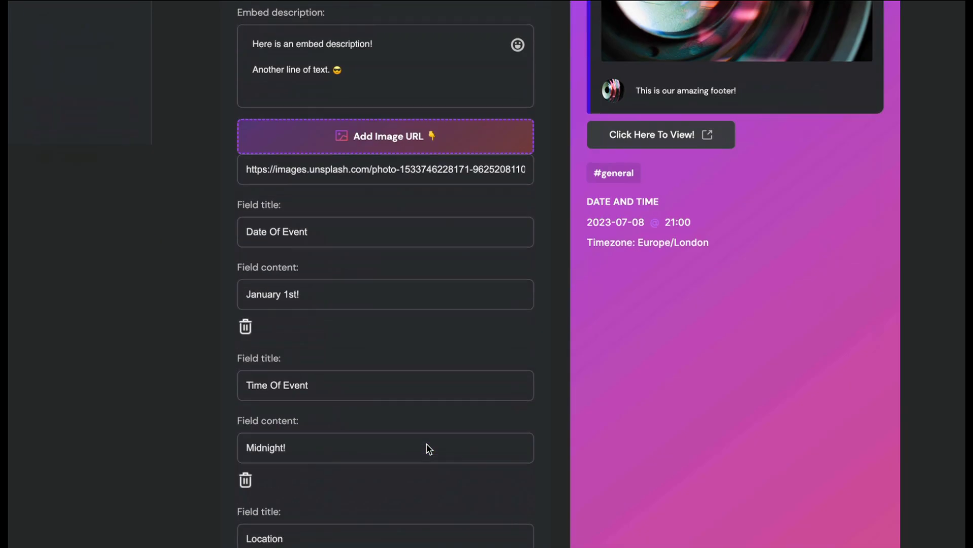
pyautogui.scroll(-5, 428, 449)
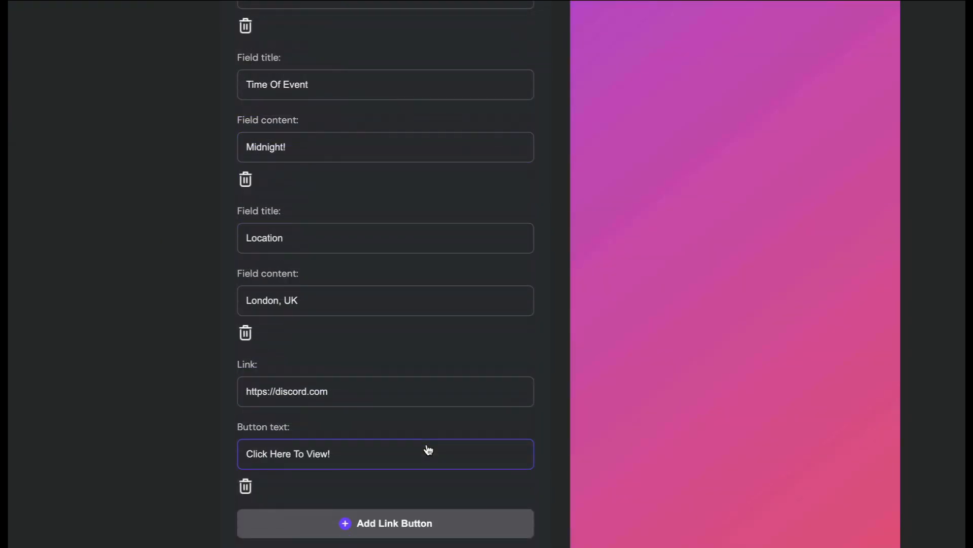
pyautogui.scroll(-5, 429, 449)
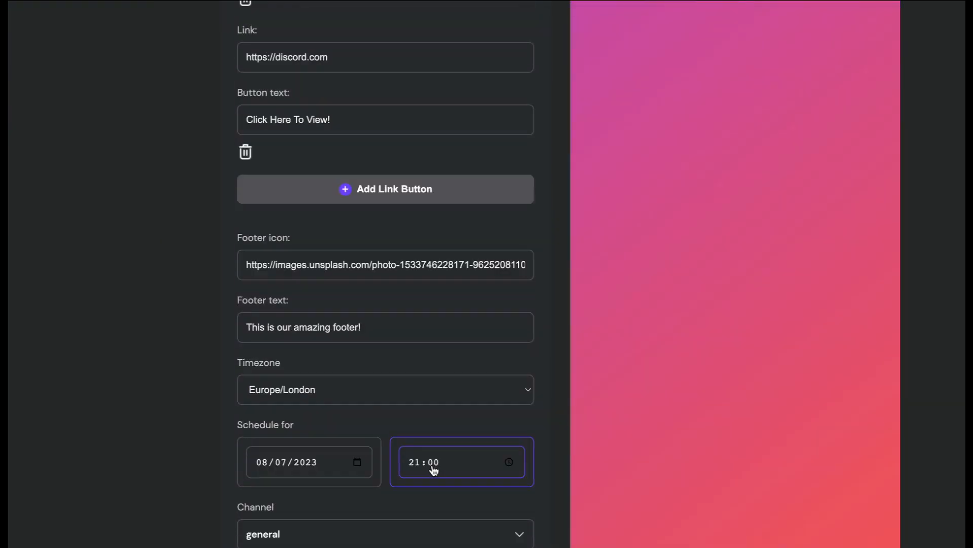
pyautogui.click(262, 471)
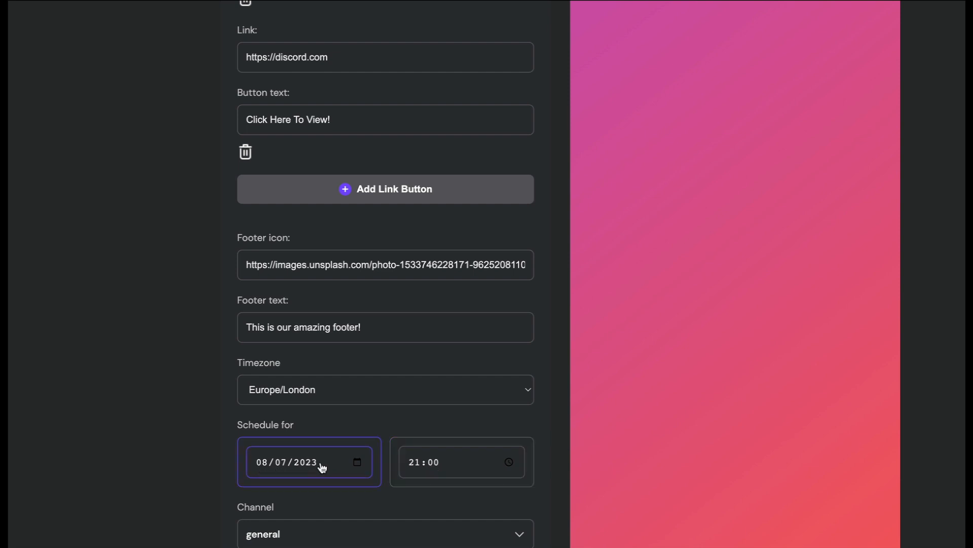
# - Enable the optional recurring message setup for the embed
pyautogui.scroll(-3, 335, 458)
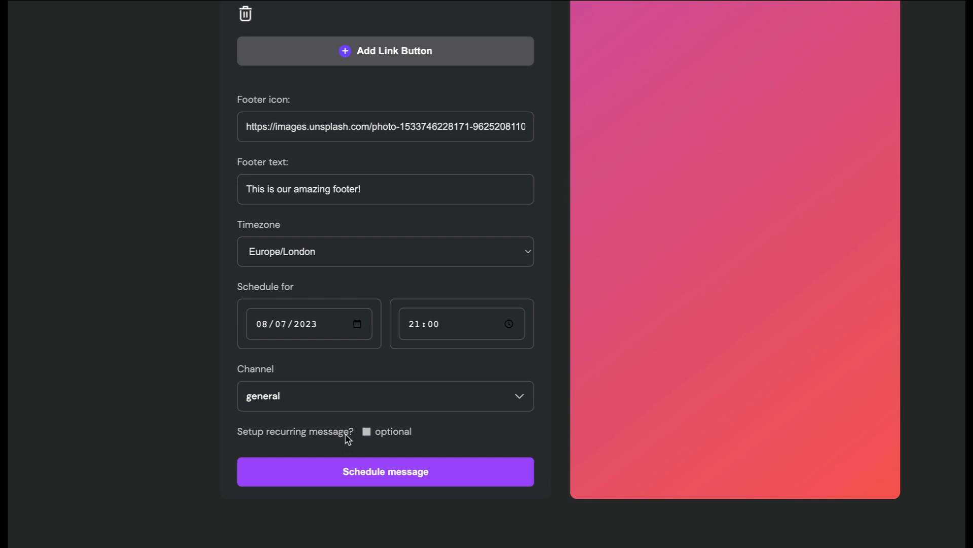
pyautogui.click(365, 431)
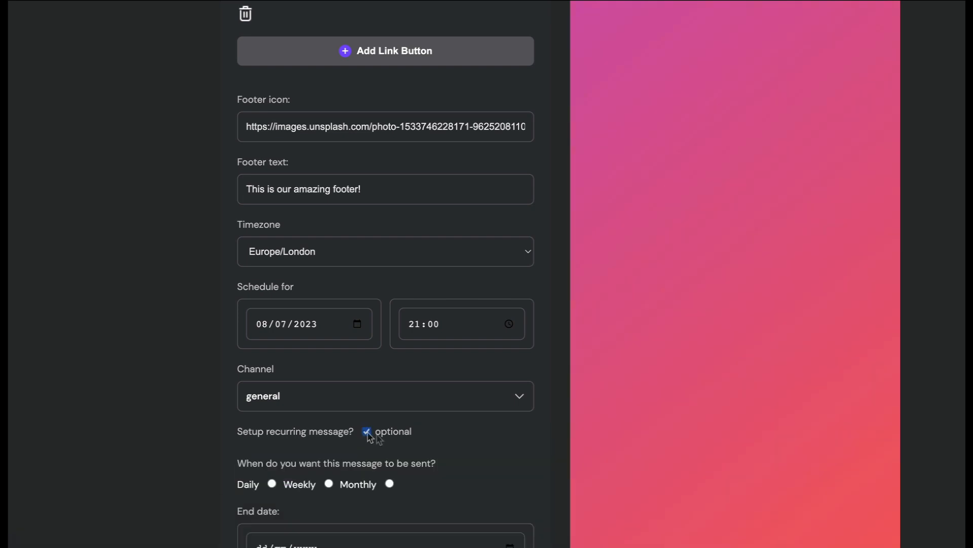
pyautogui.scroll(-1, 471, 446)
pyautogui.scroll(-3, 470, 446)
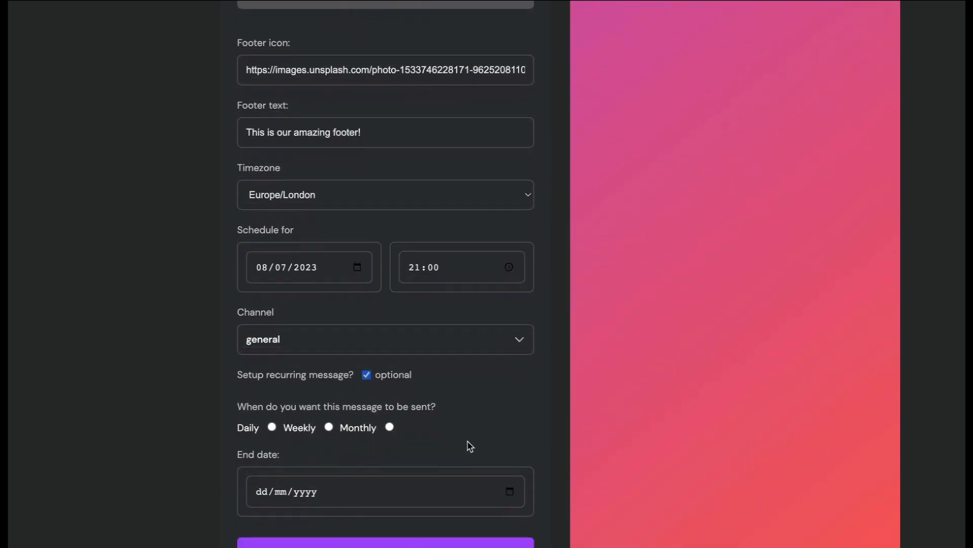
pyautogui.scroll(-1, 470, 446)
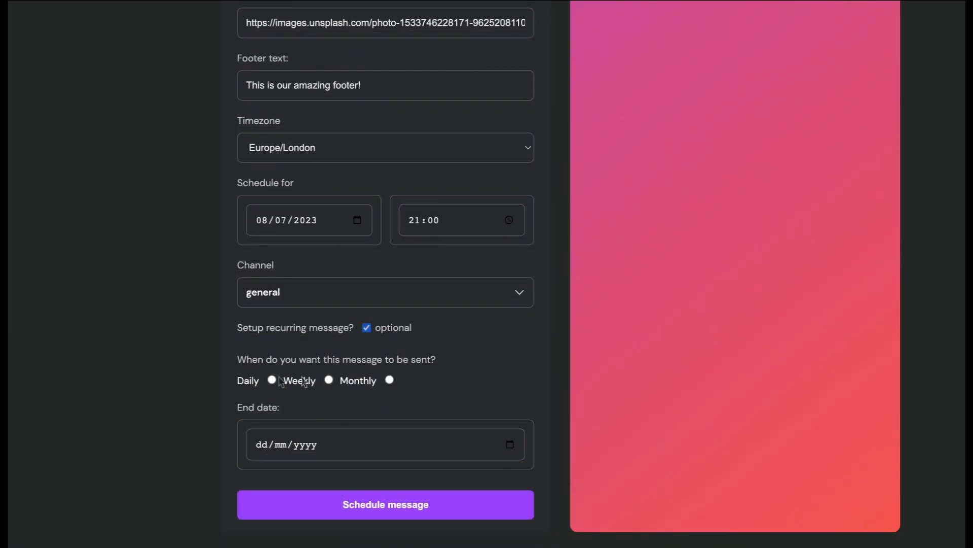
pyautogui.click(389, 380)
pyautogui.click(509, 444)
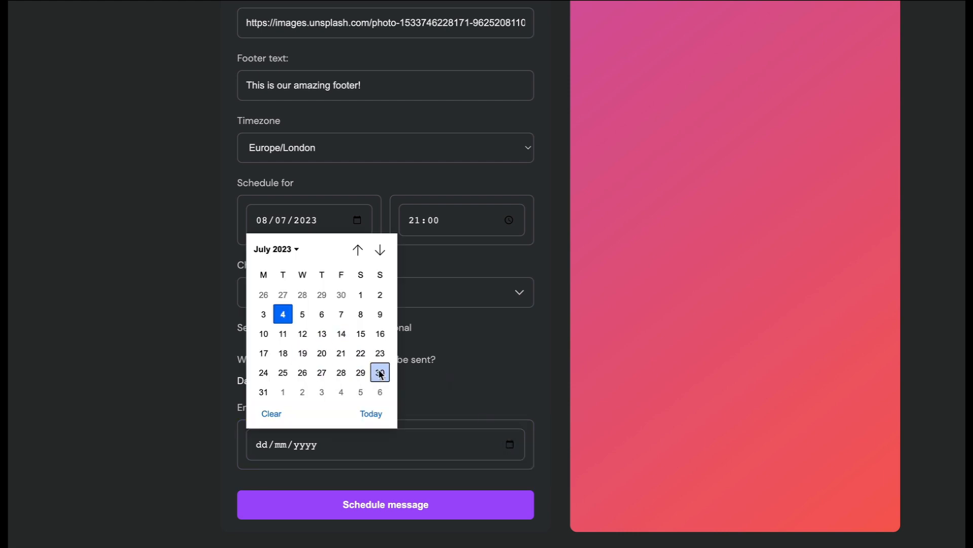
pyautogui.click(487, 387)
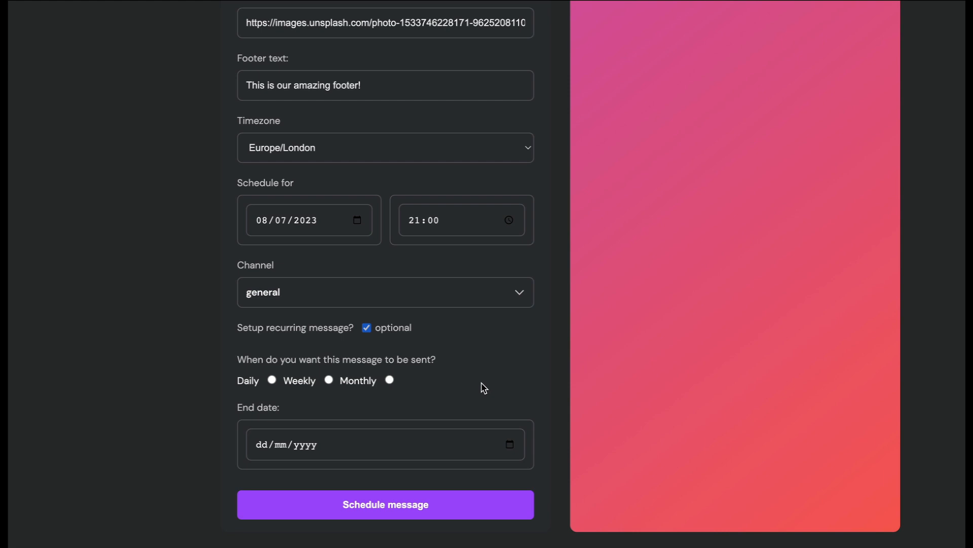
pyautogui.click(284, 223)
# - Make the message recur daily with 15/07/2023 as its end date
pyautogui.click(272, 380)
pyautogui.click(510, 445)
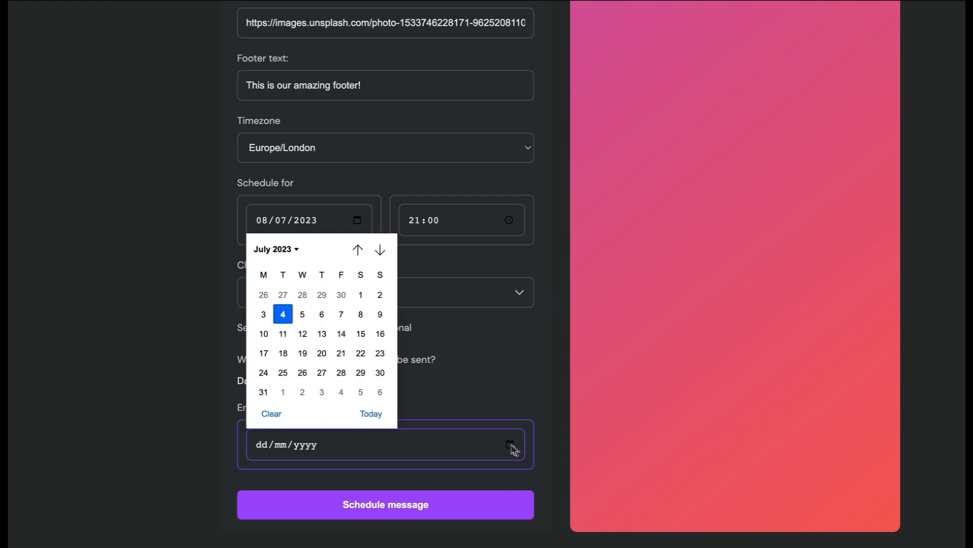
pyautogui.click(363, 332)
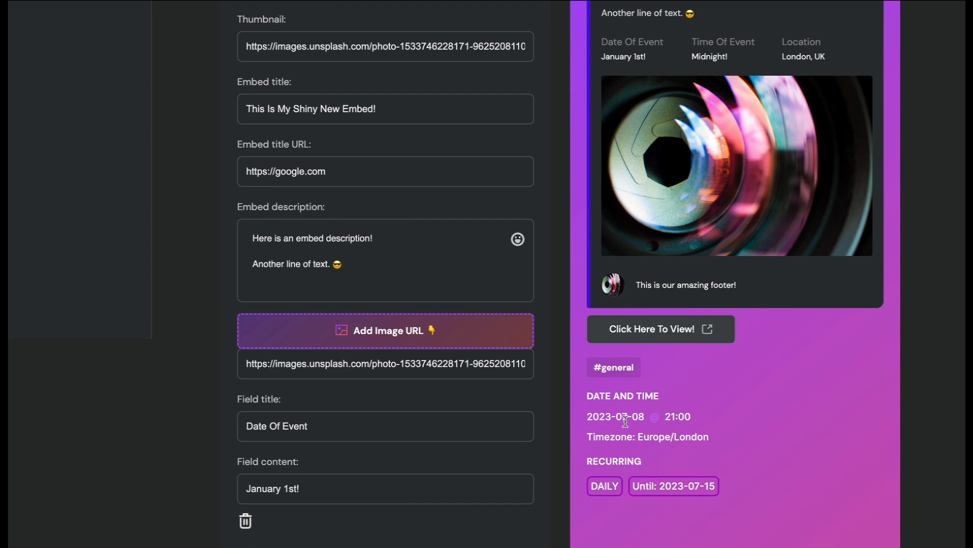
# - Open the dashboard and examine the scheduled one-time embed messages
pyautogui.scroll(5, 625, 420)
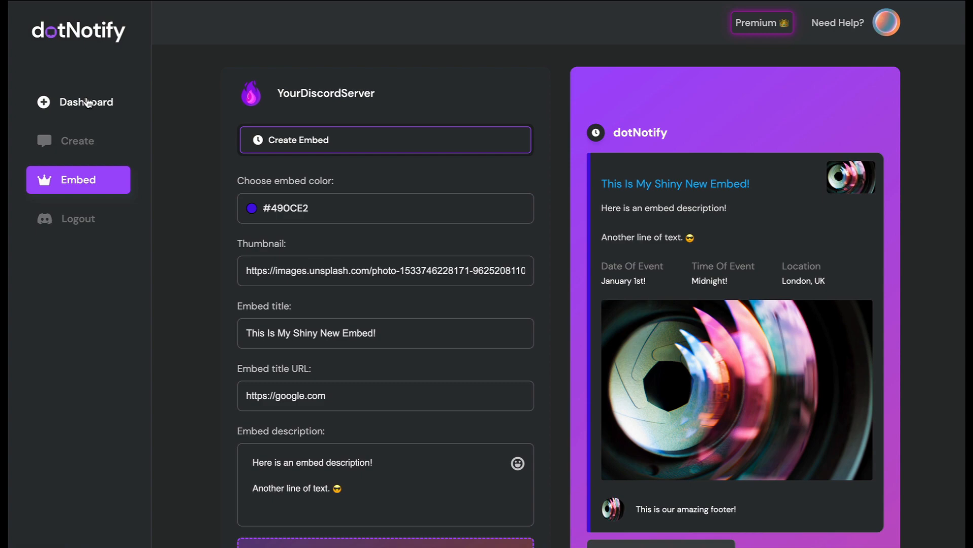
pyautogui.click(86, 102)
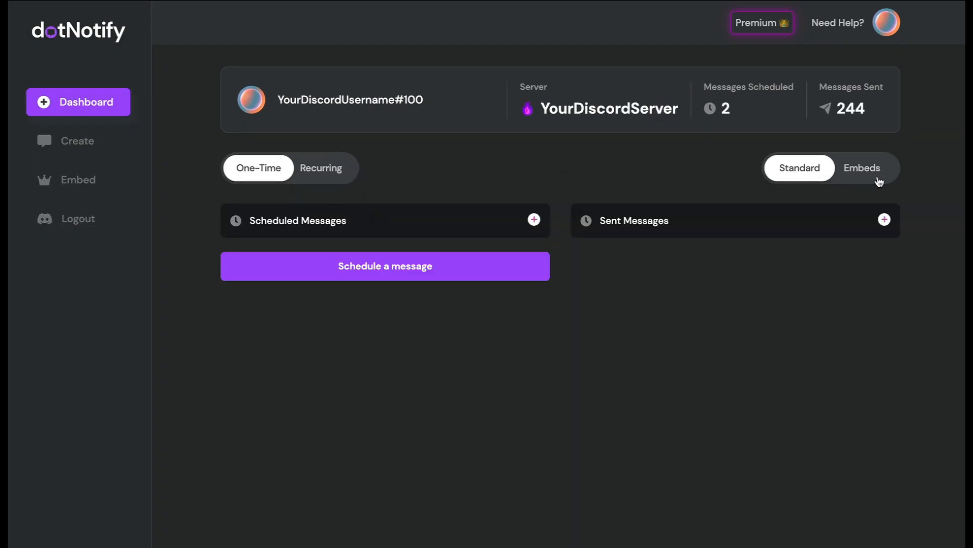
pyautogui.click(878, 181)
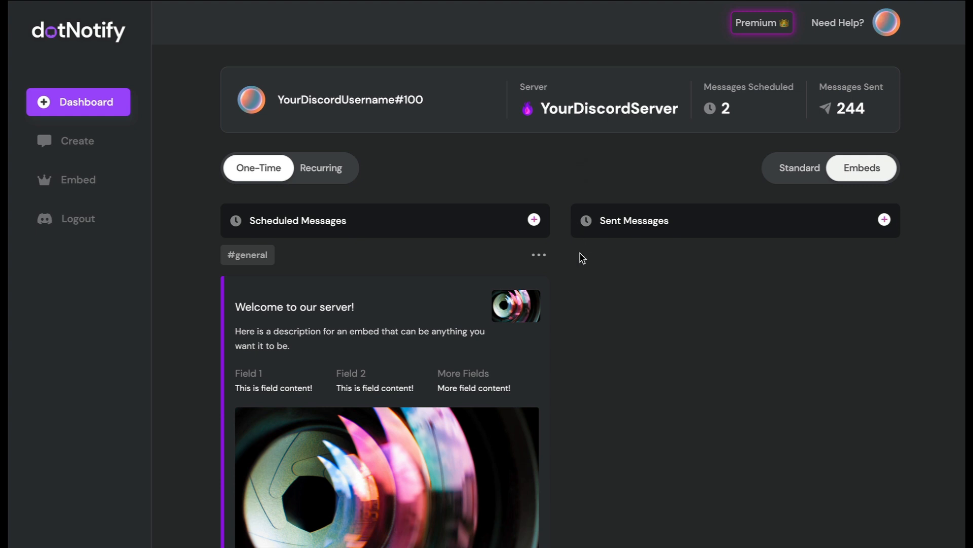
pyautogui.scroll(-4, 580, 257)
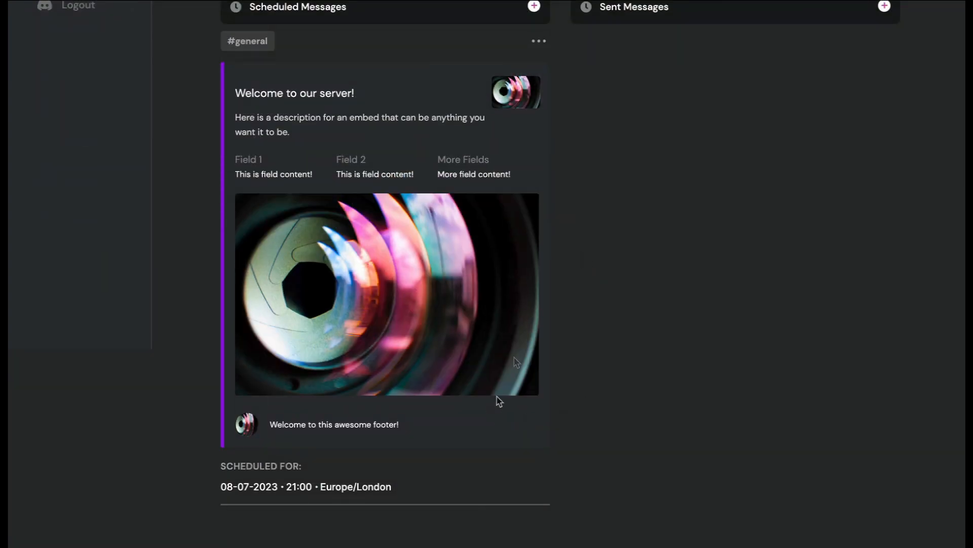
pyautogui.scroll(3, 287, 191)
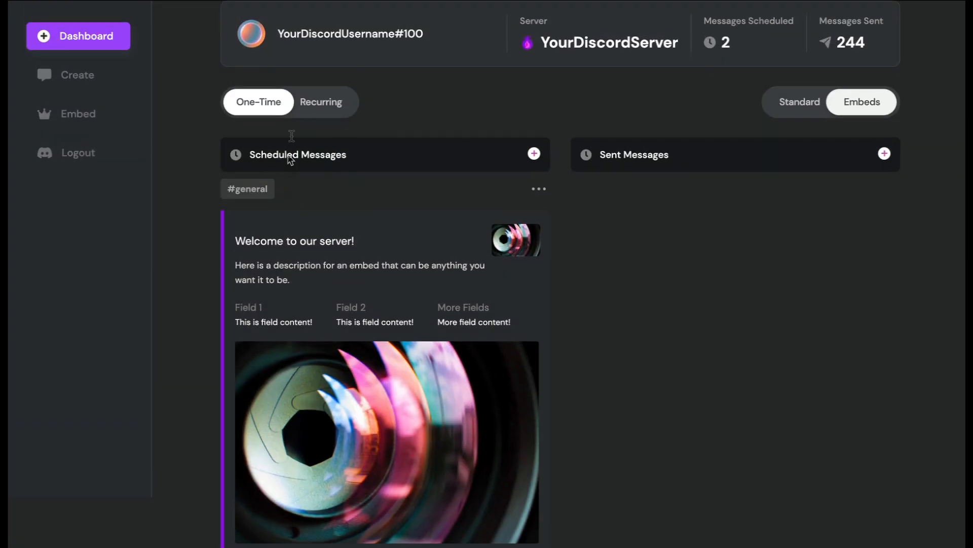
# - Check the recurring and one-time embed lists on the dashboard, and display the recurring standard messages
pyautogui.click(306, 99)
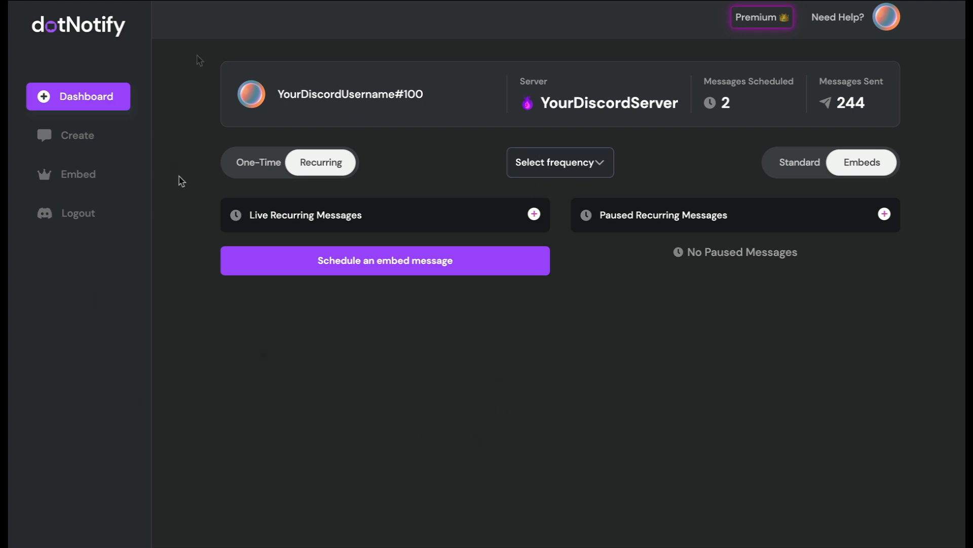
pyautogui.click(264, 168)
pyautogui.scroll(-1, 560, 239)
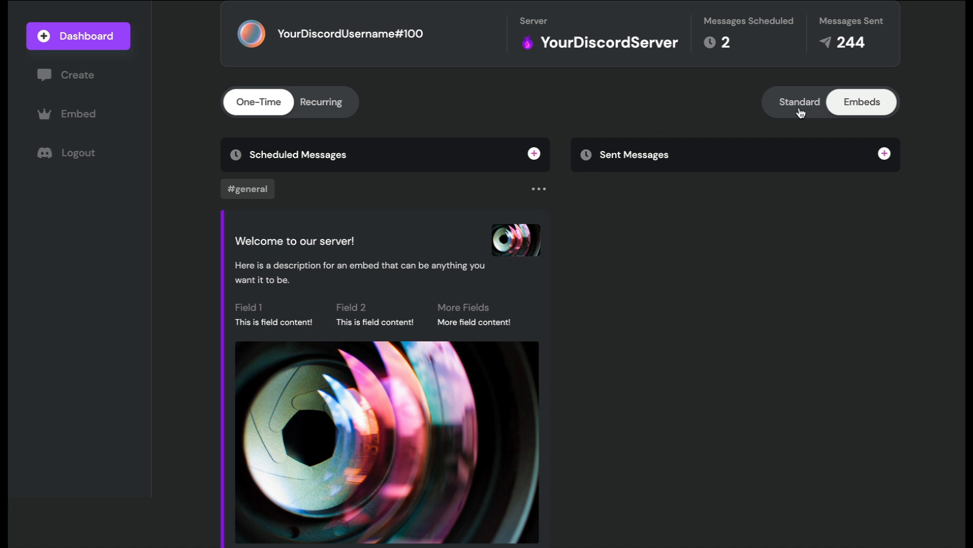
pyautogui.click(799, 104)
pyautogui.click(315, 160)
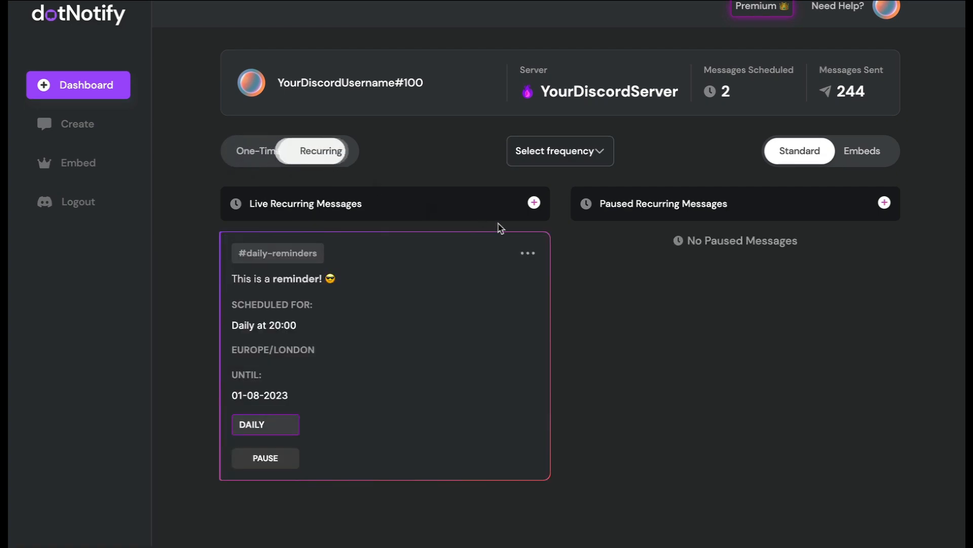